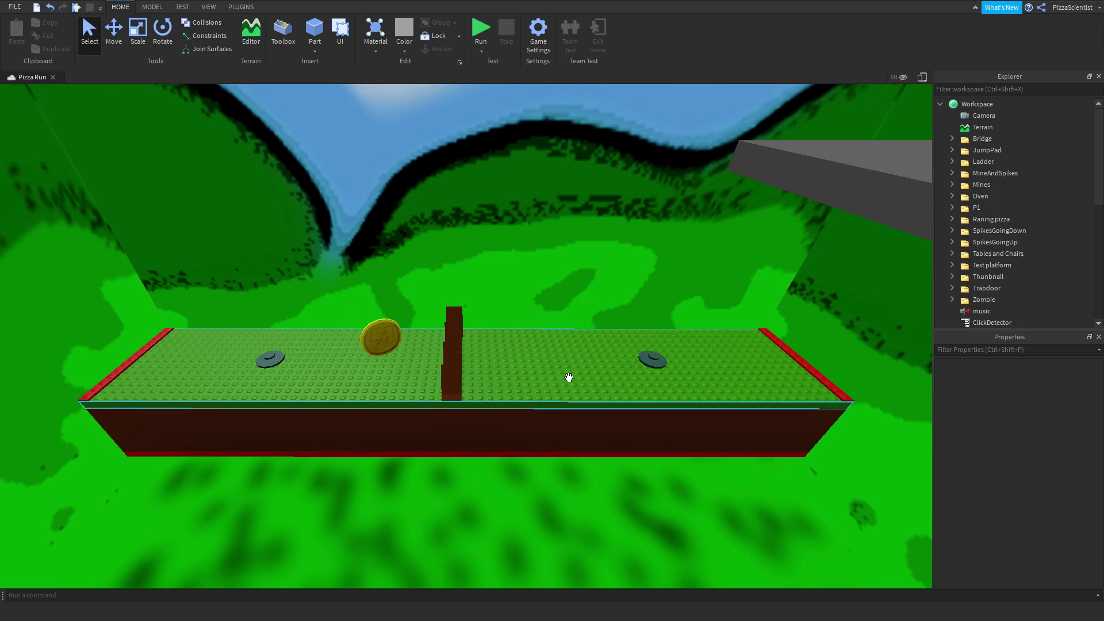
Examine the green platform with its coin, two mines and row of spikes from several angles and distances.
{"action": "key", "text": "a"}
{"action": "right_click_drag", "start_coordinate": [522, 377], "coordinate": [523, 377]}
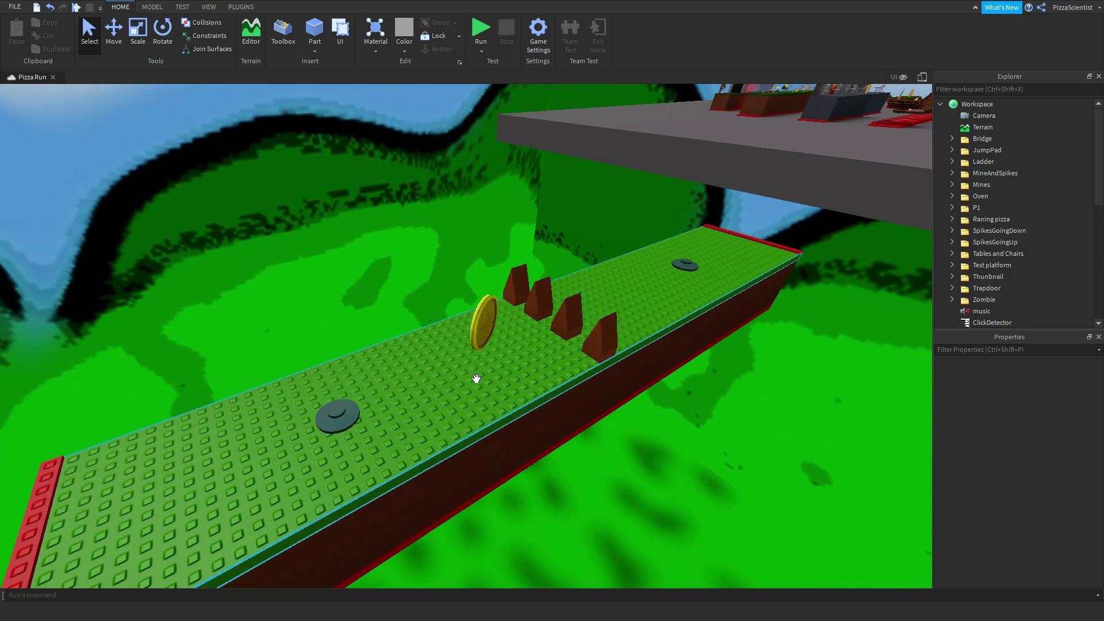
{"action": "right_click_drag", "start_coordinate": [590, 356], "coordinate": [590, 356]}
{"action": "key", "text": "s"}
{"action": "key", "text": "d"}
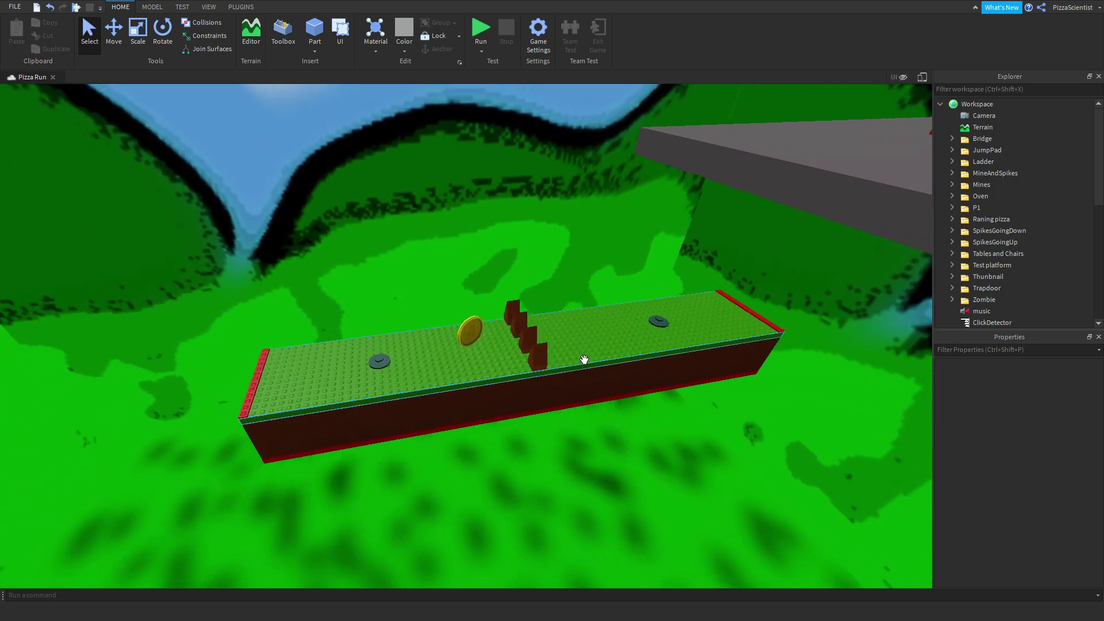
{"action": "key", "text": "w"}
{"action": "key", "text": "a"}
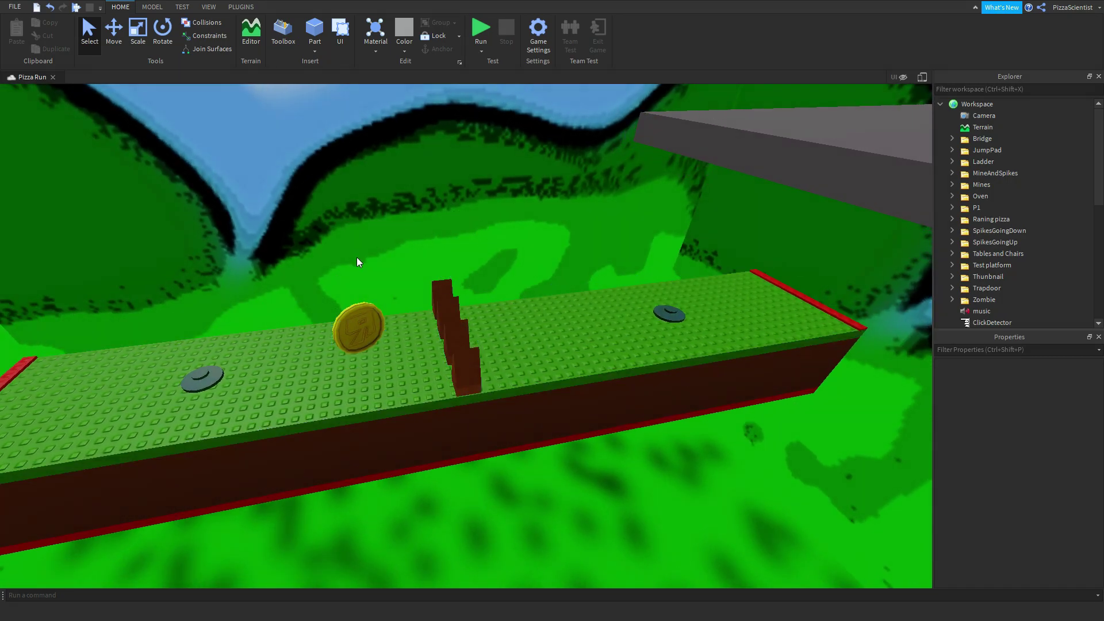
{"action": "right_click_drag", "start_coordinate": [513, 333], "coordinate": [513, 333]}
{"action": "key", "text": "s"}
{"action": "key", "text": "a"}
{"action": "key", "text": "w"}
{"action": "key", "text": "w"}
{"action": "key", "text": "s"}
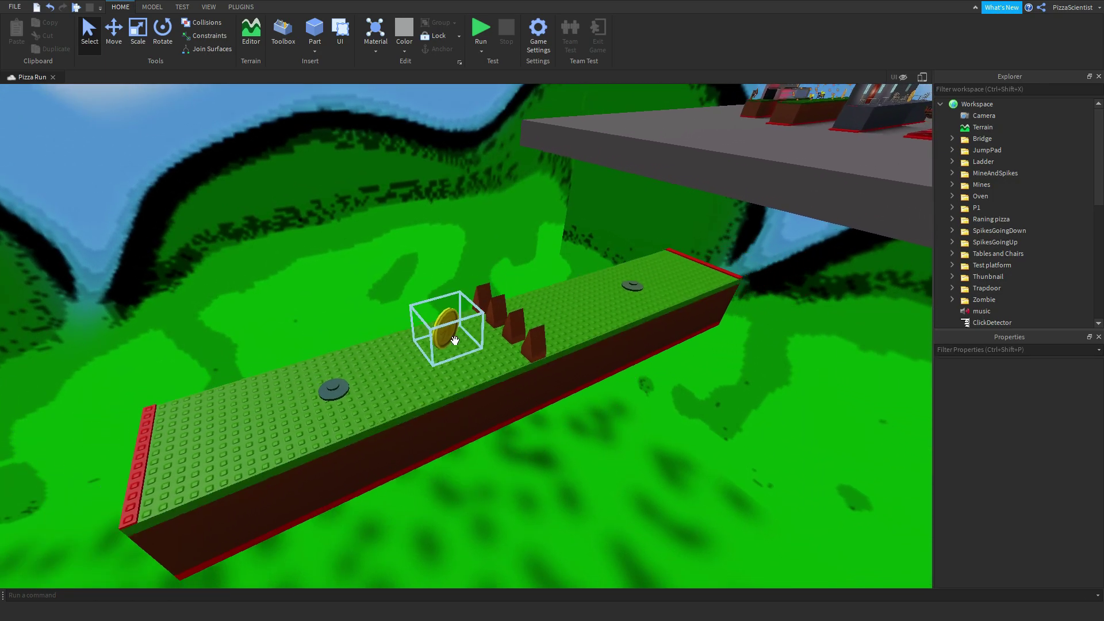
{"action": "right_click_drag", "start_coordinate": [593, 268], "coordinate": [594, 268]}
{"action": "key", "text": "a"}
{"action": "key", "text": "d"}
{"action": "right_click_drag", "start_coordinate": [549, 334], "coordinate": [581, 311]}
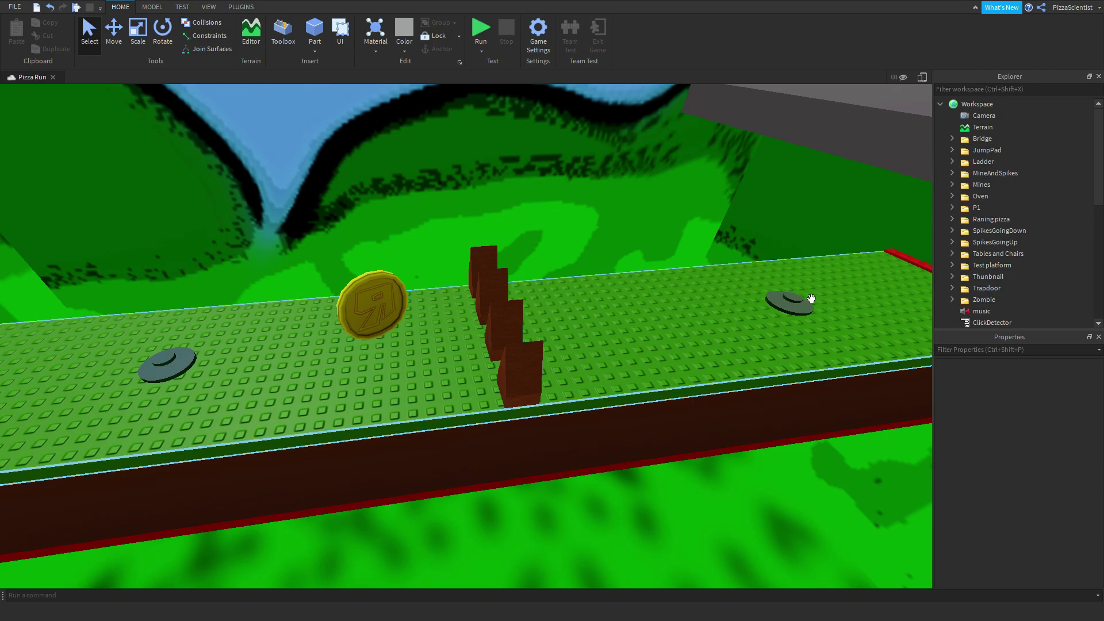
{"action": "scroll", "coordinate": [799, 303], "scroll_direction": "down", "scroll_amount": 3}
{"action": "scroll", "coordinate": [813, 306], "scroll_direction": "up", "scroll_amount": 4}
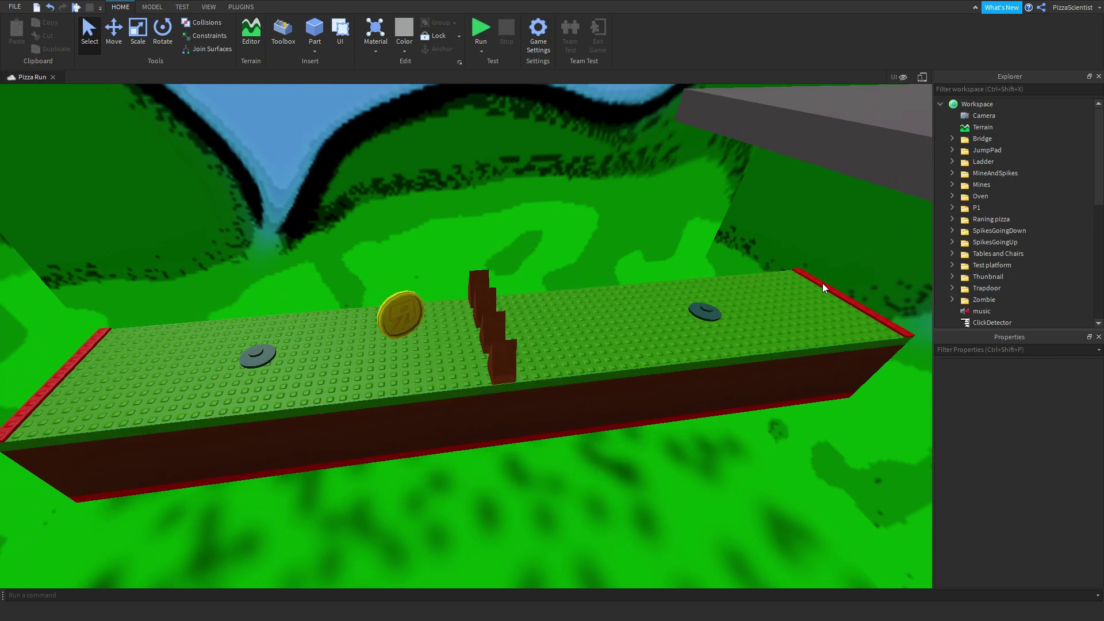
{"action": "right_click_drag", "start_coordinate": [822, 283], "coordinate": [732, 307]}
{"action": "key", "text": "d"}
{"action": "scroll", "coordinate": [507, 320], "scroll_direction": "up", "scroll_amount": 2}
{"action": "scroll", "coordinate": [508, 320], "scroll_direction": "down", "scroll_amount": 4}
{"action": "right_click_drag", "start_coordinate": [507, 321], "coordinate": [508, 345]}
Duplicate the P1 folder that holds the entire platform with its coin, mines, spikes and walkways.
{"action": "left_click_drag", "start_coordinate": [150, 229], "coordinate": [791, 394]}
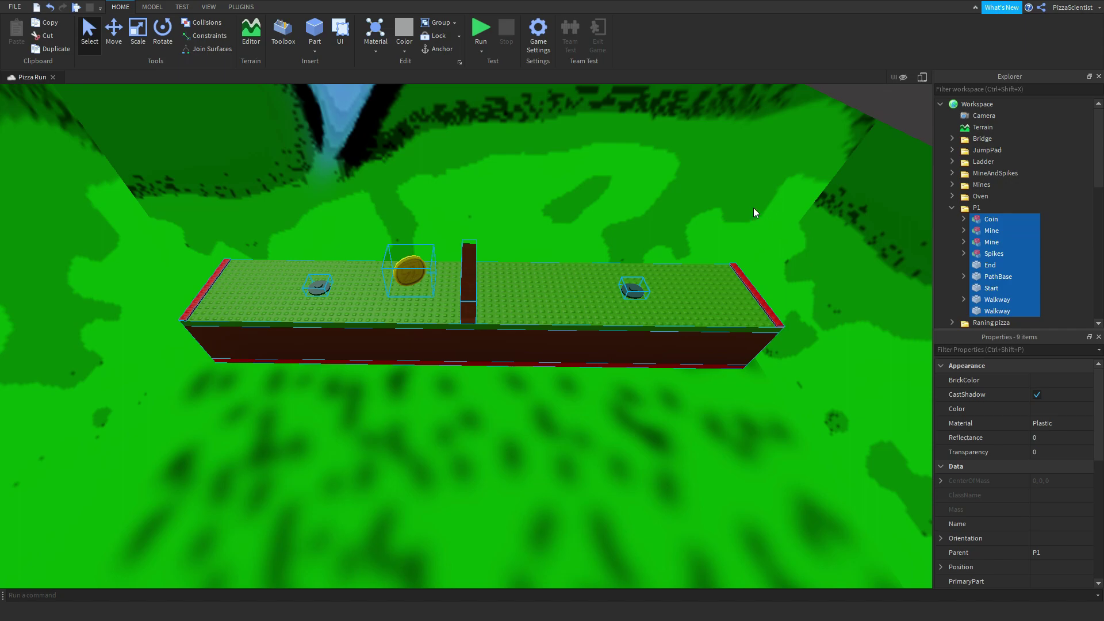
{"action": "left_click", "coordinate": [744, 234]}
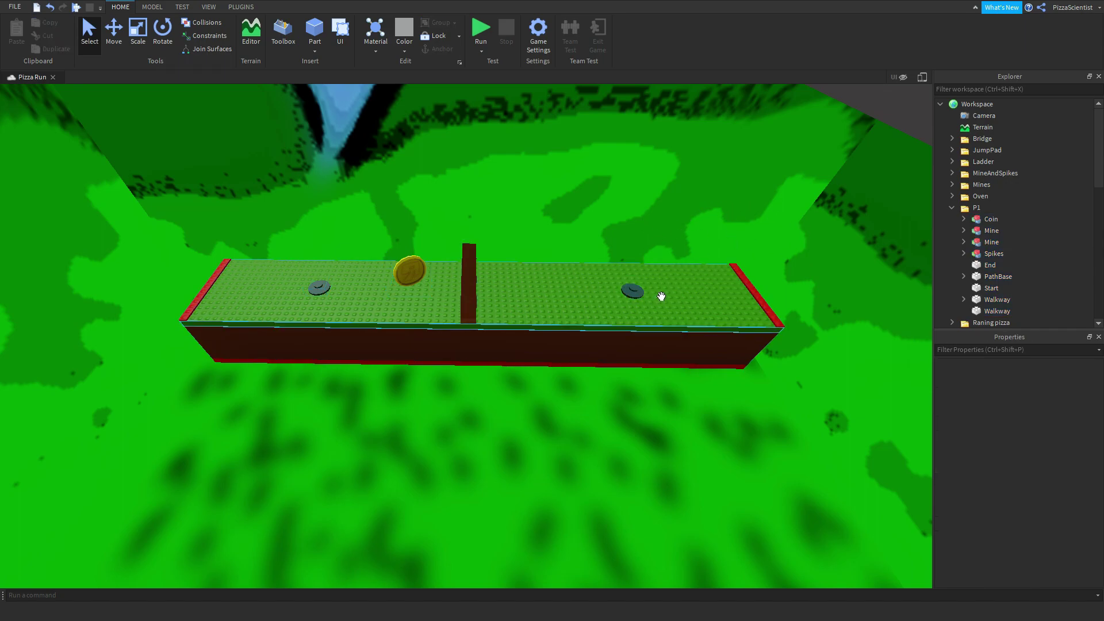
{"action": "left_click", "coordinate": [963, 208]}
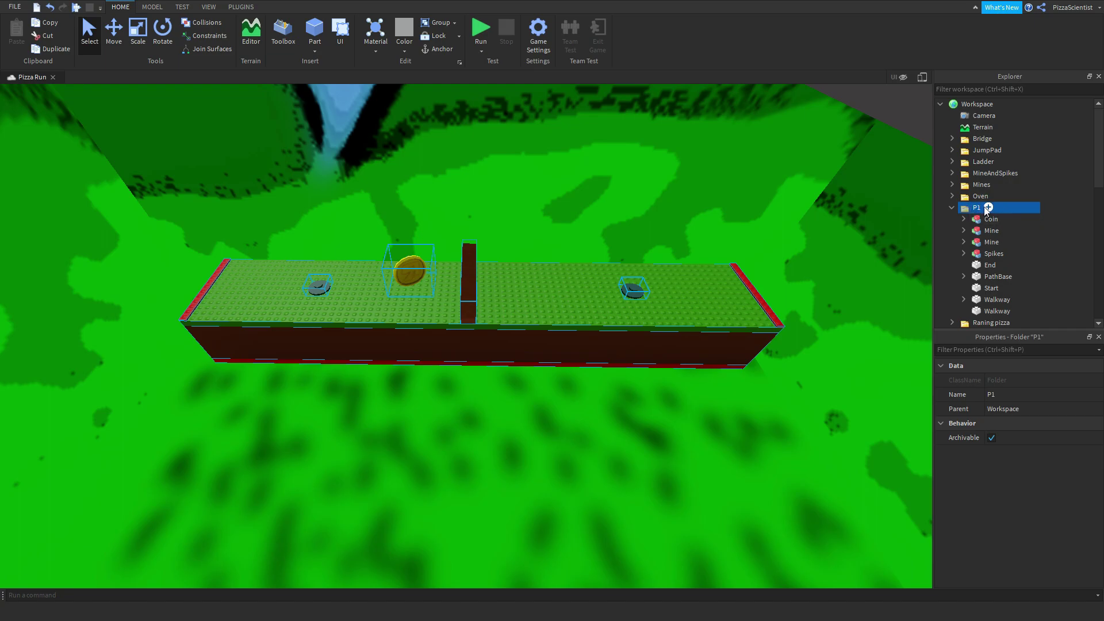
{"action": "right_click_drag", "start_coordinate": [582, 304], "coordinate": [583, 304]}
{"action": "scroll", "coordinate": [584, 303], "scroll_direction": "up", "scroll_amount": 3}
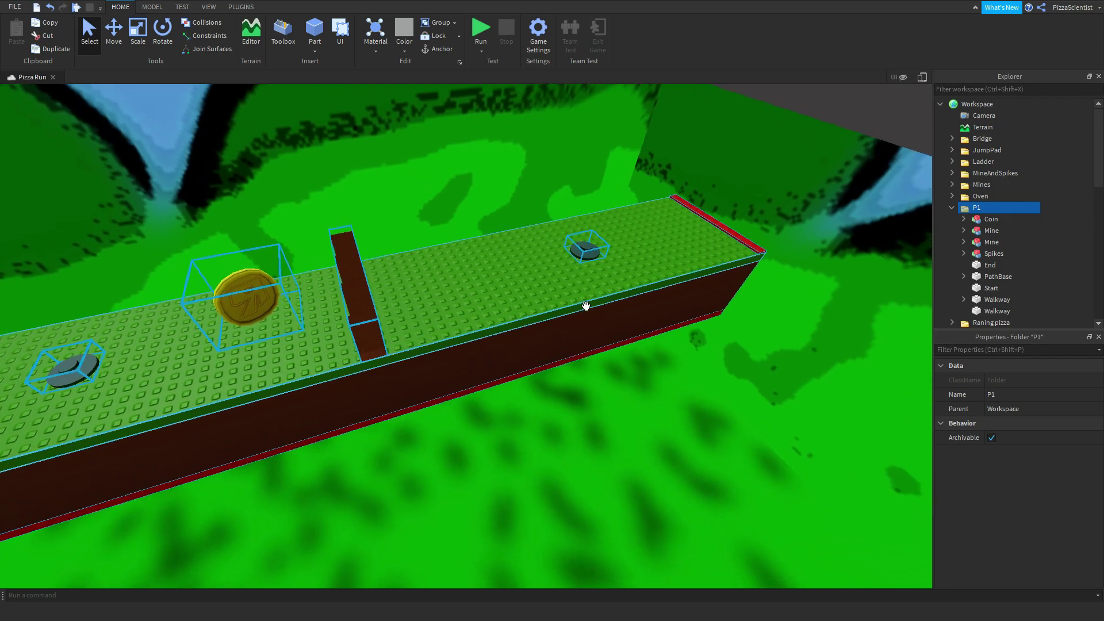
{"action": "scroll", "coordinate": [583, 303], "scroll_direction": "down", "scroll_amount": 4}
{"action": "key", "text": "s"}
{"action": "key", "text": "a"}
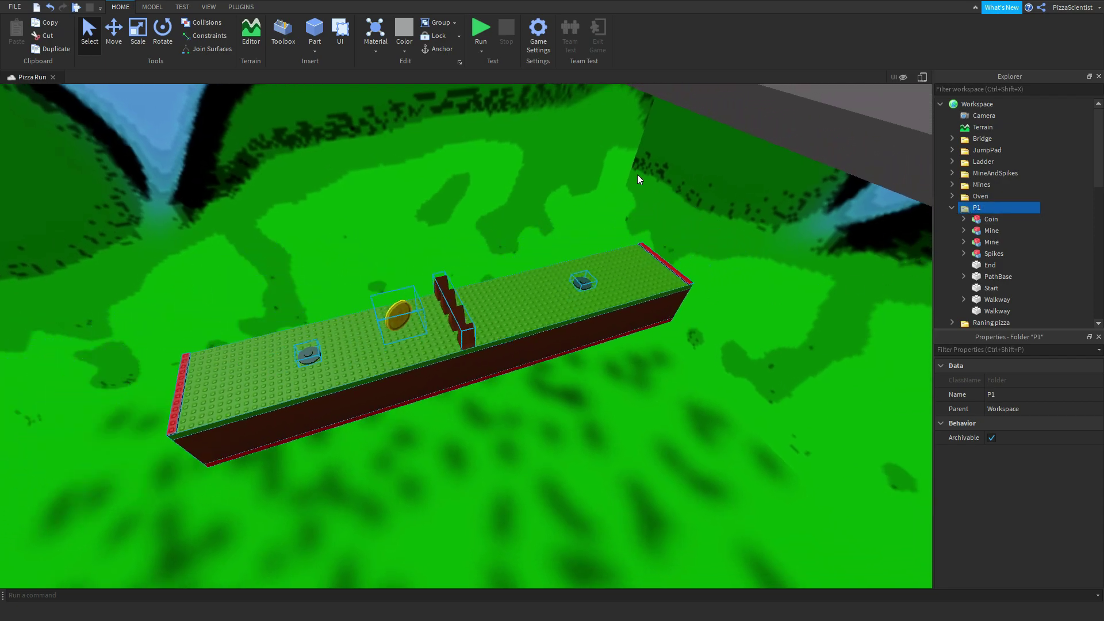
{"action": "left_click", "coordinate": [61, 50]}
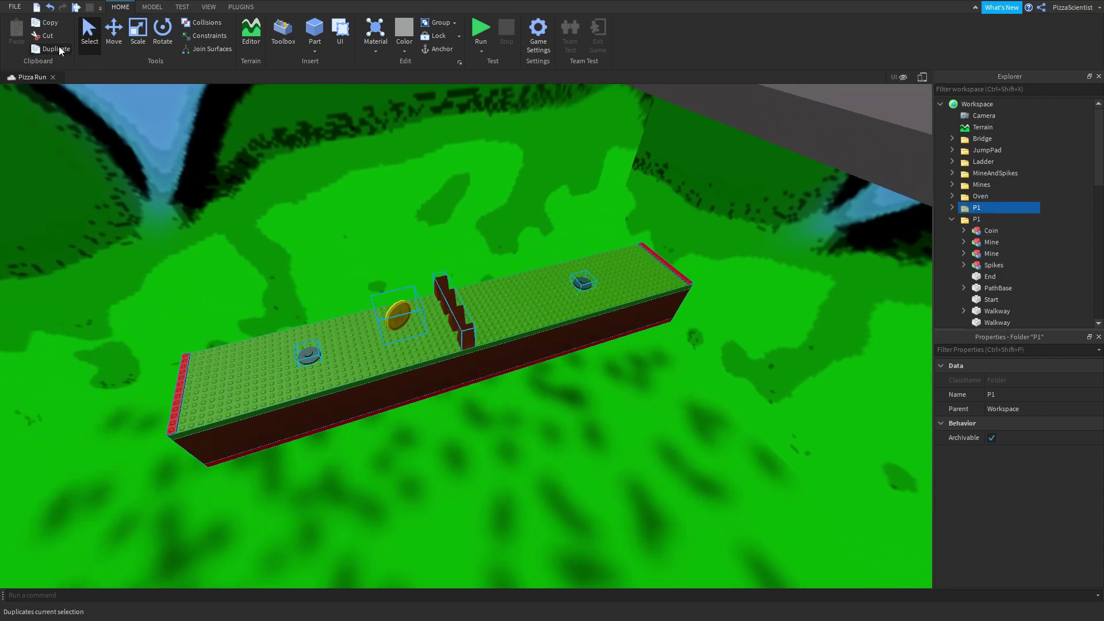
Move the duplicated platform away from the original so that it sits behind it, parallel to it.
{"action": "left_click", "coordinate": [112, 36]}
{"action": "left_click_drag", "start_coordinate": [483, 374], "coordinate": [387, 249]}
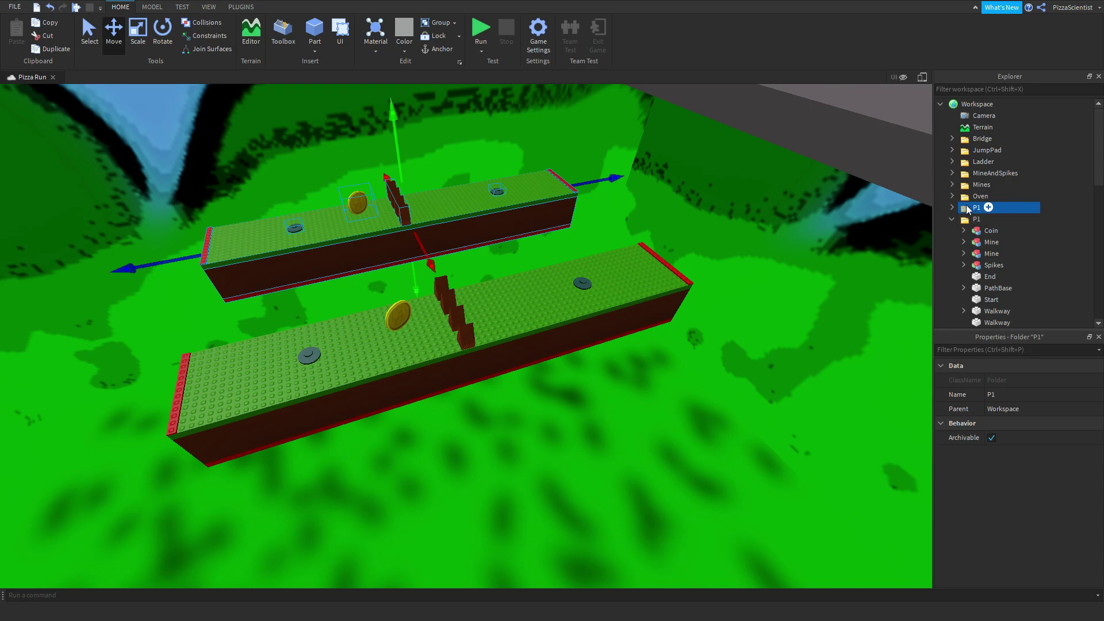
{"action": "right_click_drag", "start_coordinate": [726, 284], "coordinate": [552, 285]}
{"action": "left_click_drag", "start_coordinate": [552, 285], "coordinate": [519, 274]}
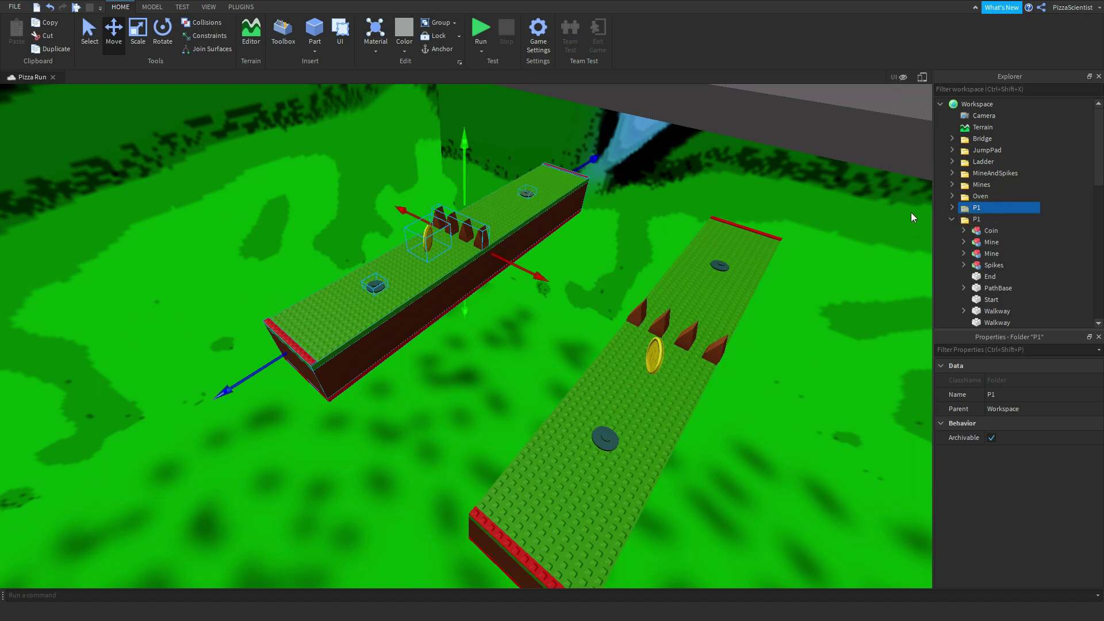
Rename the duplicated platform's folder as p2 and collapse the contents of the P1 folder.
{"action": "double_click", "coordinate": [976, 208]}
{"action": "right_click_drag", "start_coordinate": [750, 231], "coordinate": [717, 251]}
{"action": "key", "text": "d"}
{"action": "right_click_drag", "start_coordinate": [588, 323], "coordinate": [926, 199]}
{"action": "key", "text": "d"}
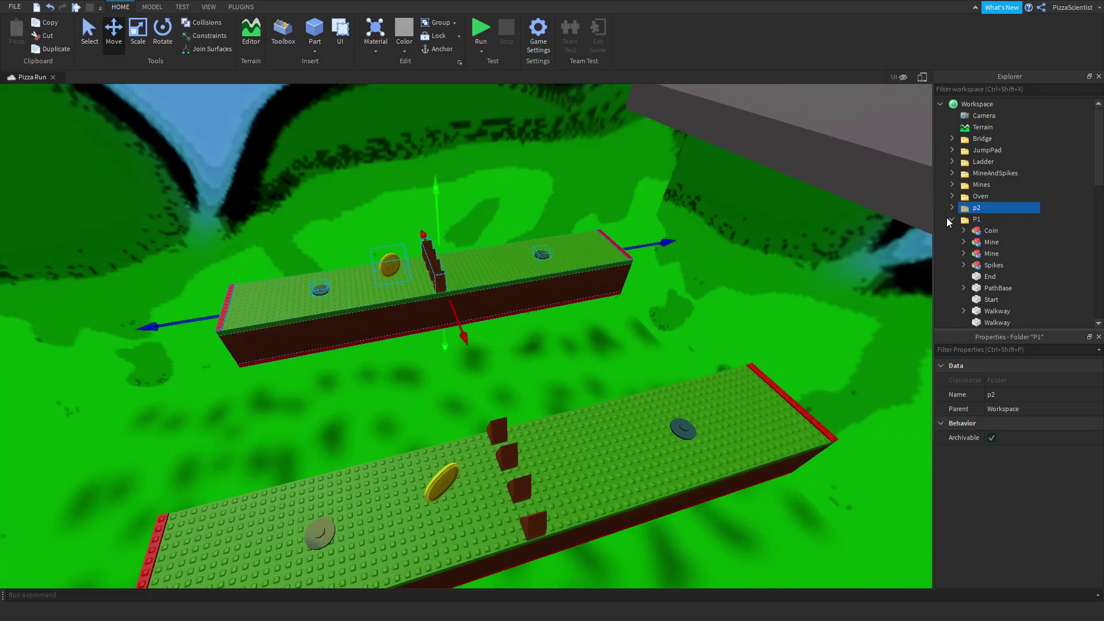
{"action": "left_click", "coordinate": [950, 219]}
{"action": "right_click_drag", "start_coordinate": [712, 285], "coordinate": [697, 288]}
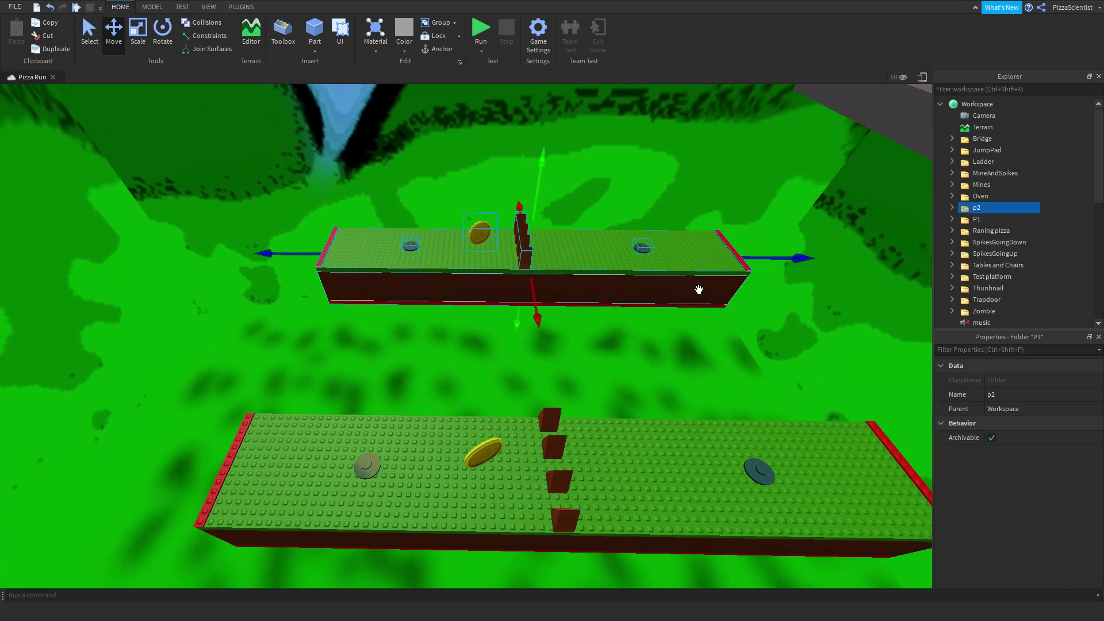
{"action": "scroll", "coordinate": [670, 305], "scroll_direction": "down", "scroll_amount": 1}
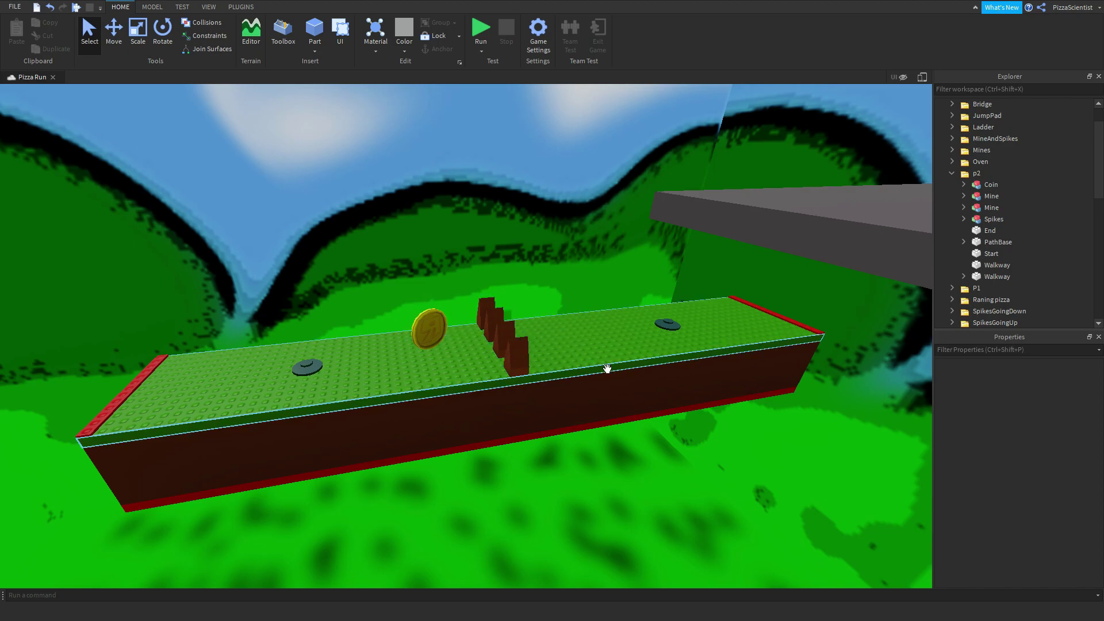
{"action": "left_click", "coordinate": [550, 347]}
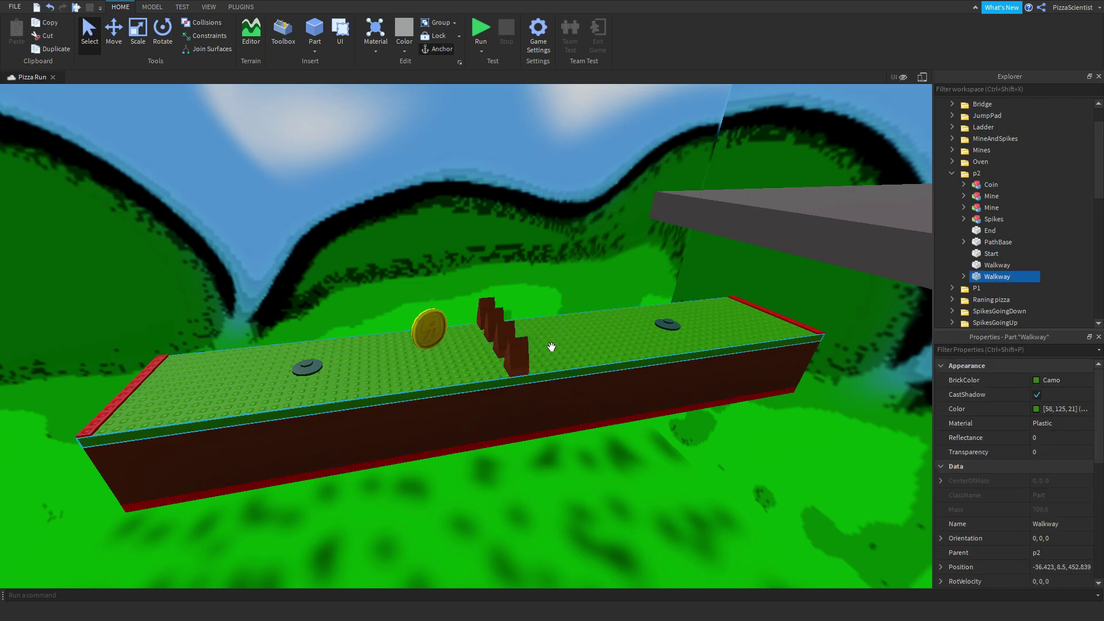
{"action": "left_click", "coordinate": [46, 49]}
{"action": "left_click", "coordinate": [114, 29]}
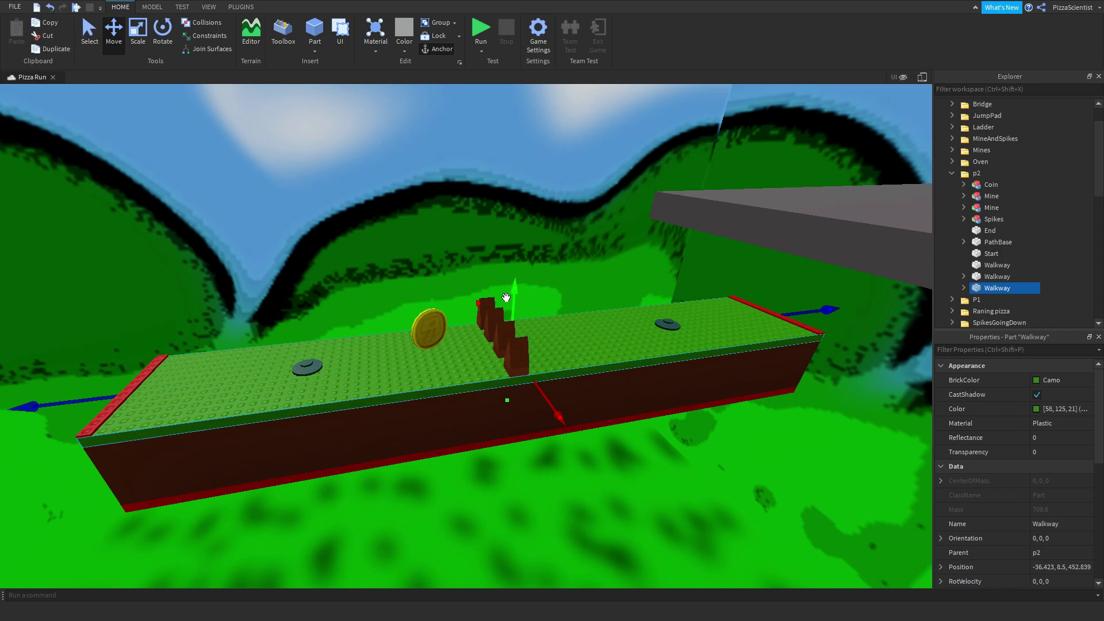
{"action": "left_click_drag", "start_coordinate": [506, 297], "coordinate": [702, 320]}
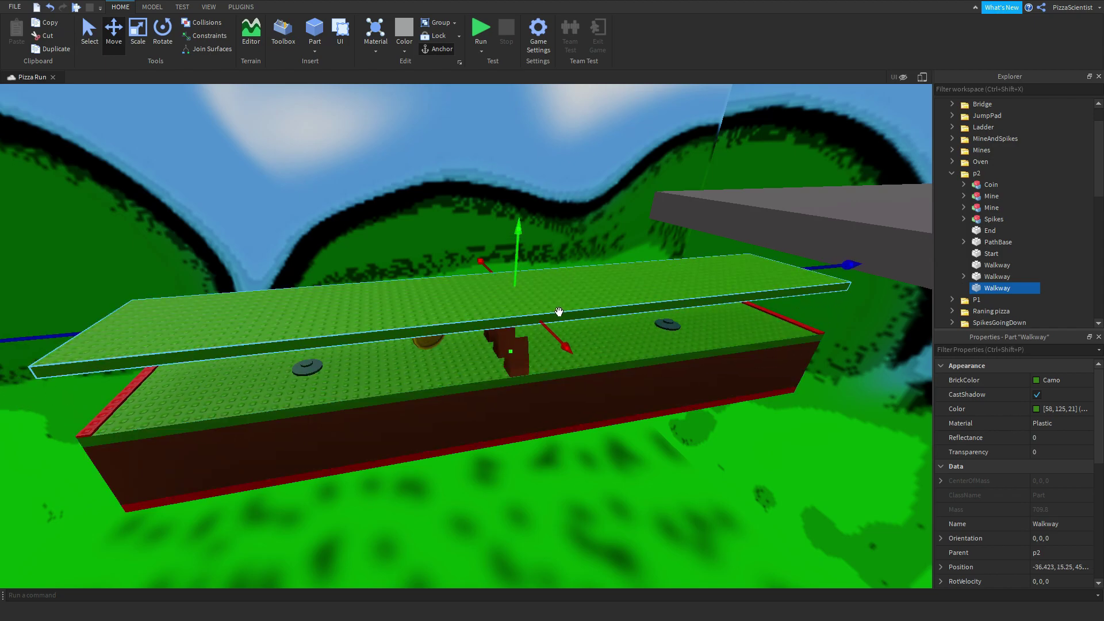
{"action": "key", "text": "Delete"}
Examine the booth mesh with the dancing noobs on top and its location relative to the p2 platform.
{"action": "scroll", "coordinate": [528, 379], "scroll_direction": "down", "scroll_amount": 5}
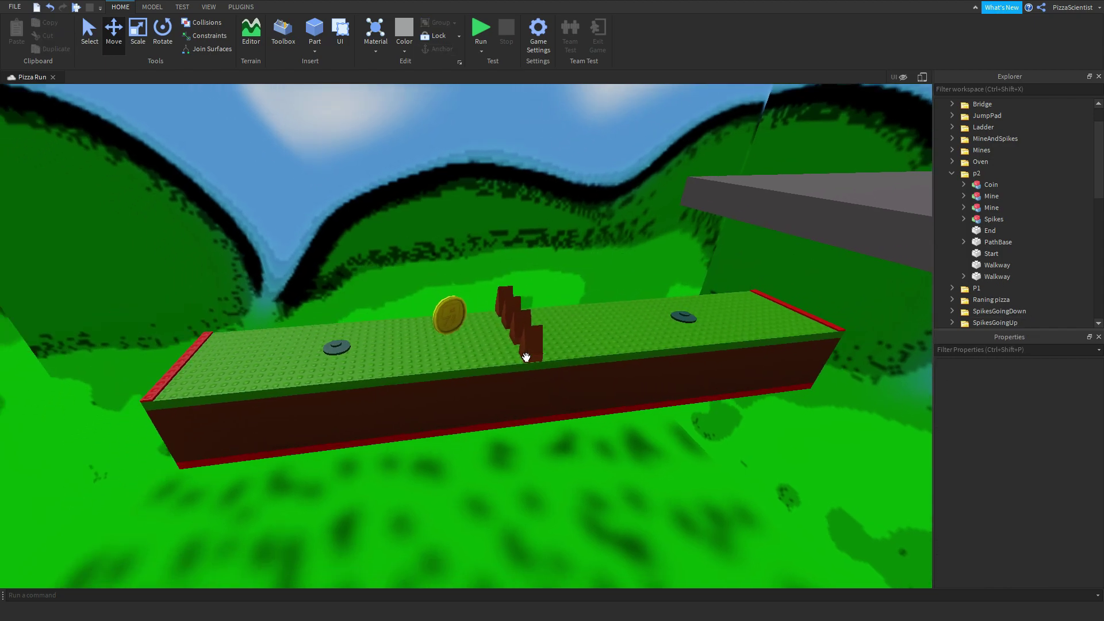
{"action": "scroll", "coordinate": [576, 374], "scroll_direction": "up", "scroll_amount": 3}
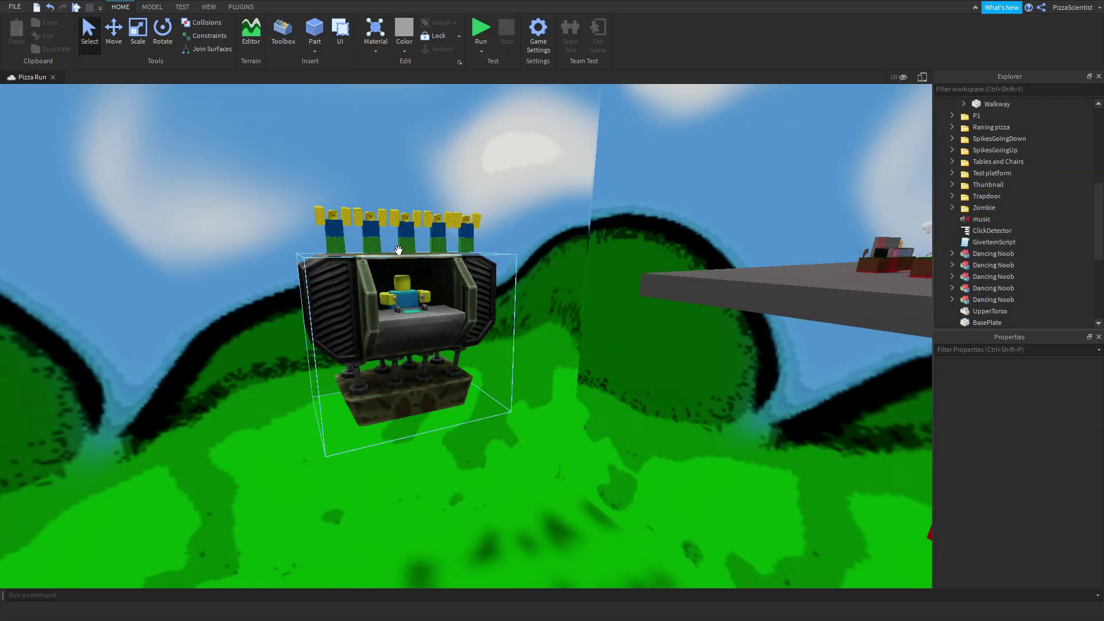
{"action": "right_click_drag", "start_coordinate": [476, 332], "coordinate": [486, 324]}
{"action": "scroll", "coordinate": [475, 329], "scroll_direction": "up", "scroll_amount": 5}
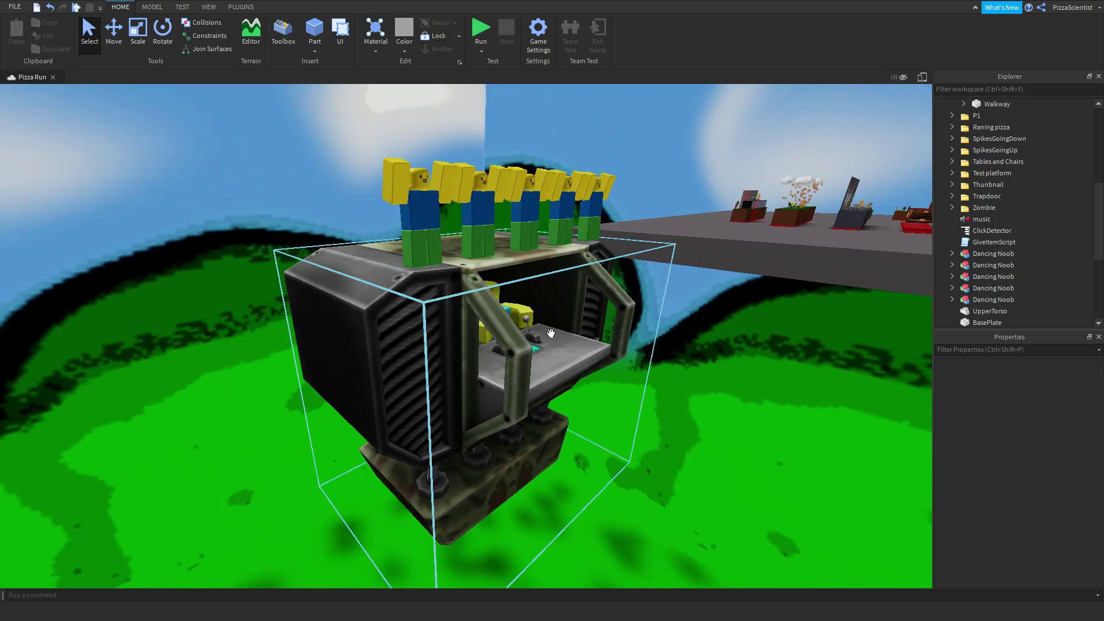
{"action": "right_click_drag", "start_coordinate": [551, 333], "coordinate": [598, 351]}
{"action": "key", "text": "d"}
{"action": "right_click_drag", "start_coordinate": [665, 331], "coordinate": [650, 338]}
{"action": "key", "text": "a"}
{"action": "scroll", "coordinate": [403, 344], "scroll_direction": "up", "scroll_amount": 2}
{"action": "left_click", "coordinate": [357, 335]}
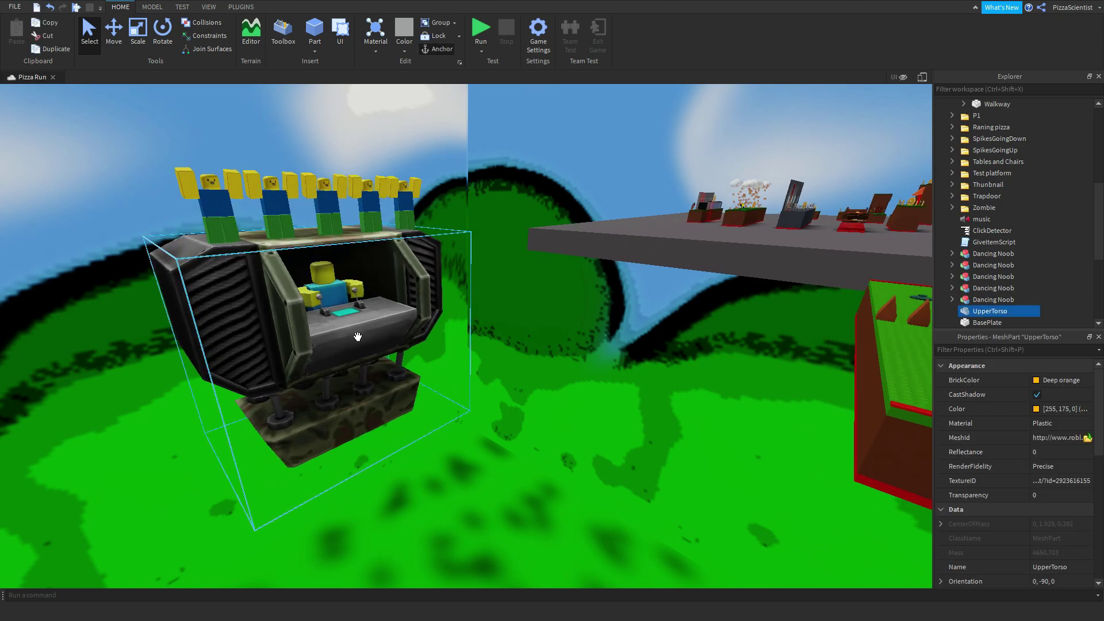
{"action": "left_click", "coordinate": [119, 46]}
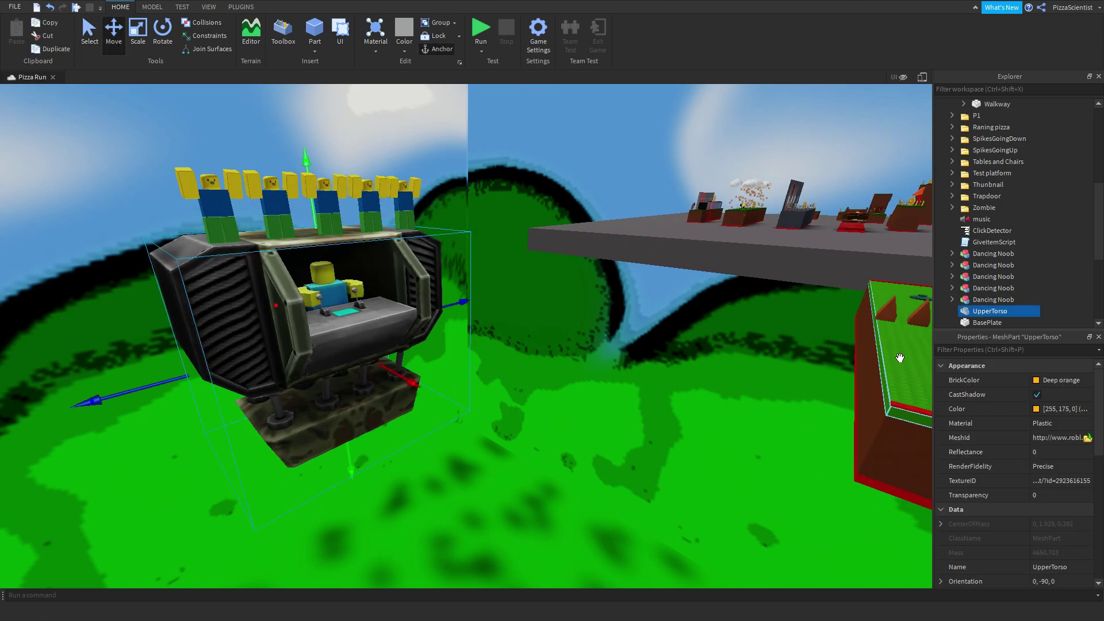
{"action": "right_click_drag", "start_coordinate": [857, 395], "coordinate": [861, 395]}
{"action": "key", "text": "s"}
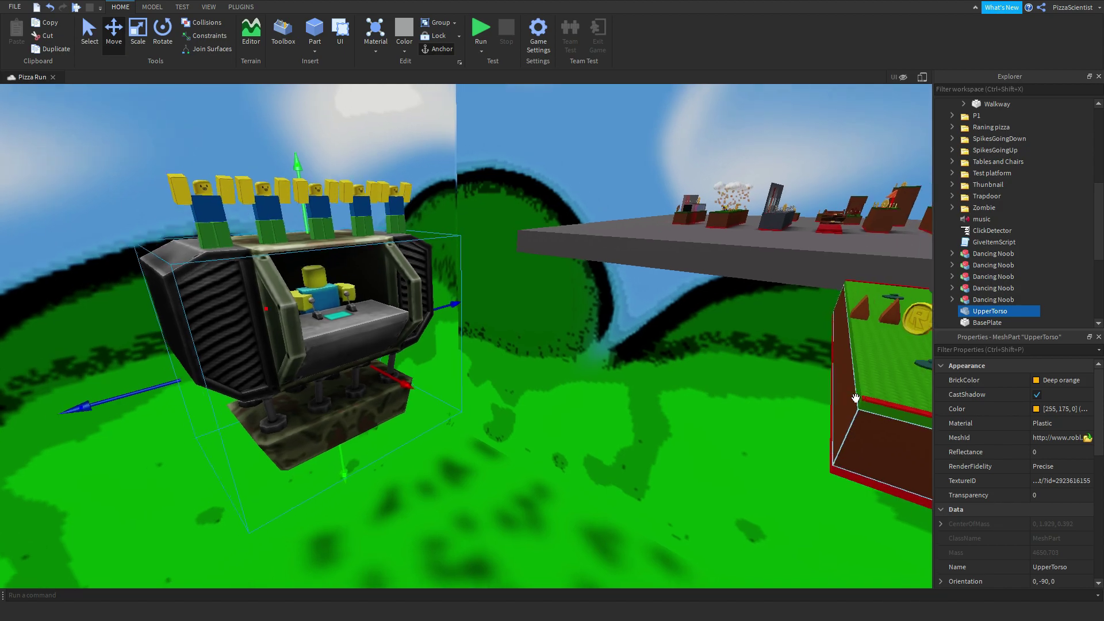
{"action": "key", "text": "d"}
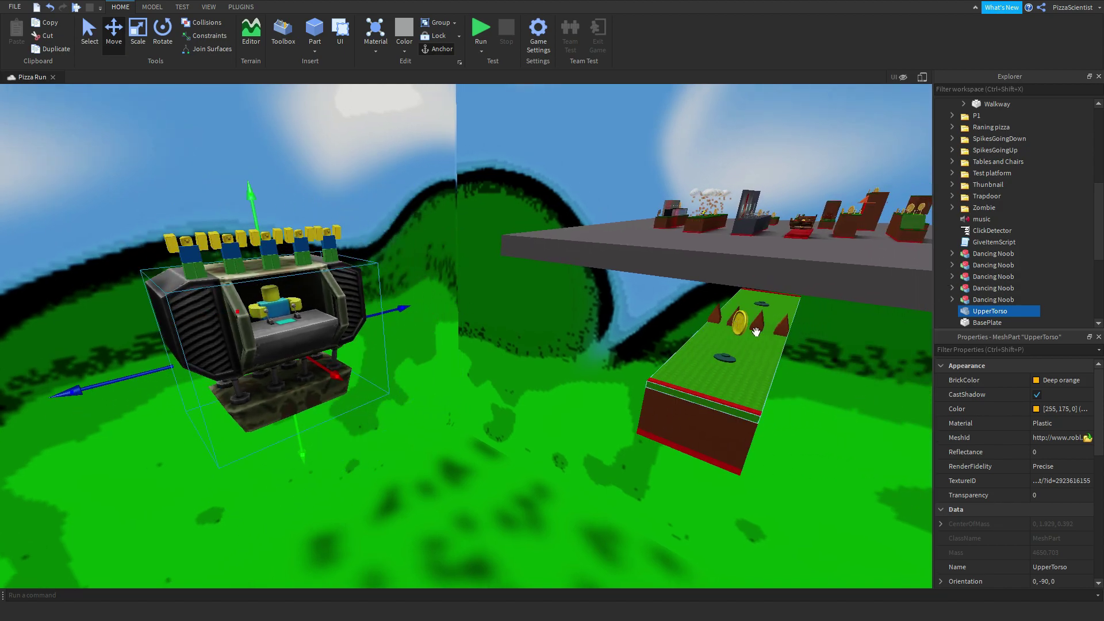
{"action": "key", "text": "w"}
{"action": "key", "text": "d"}
{"action": "right_click_drag", "start_coordinate": [705, 400], "coordinate": [704, 399]}
{"action": "key", "text": "a"}
{"action": "key", "text": "a"}
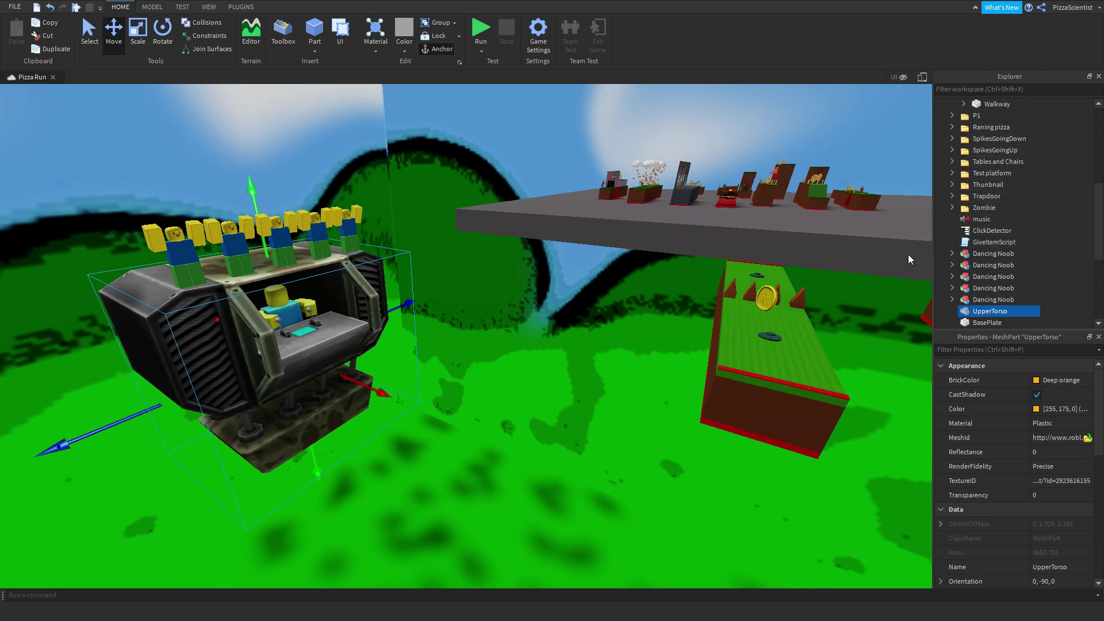
Place the UpperTorso booth mesh inside the p2 folder and select the folder to check what it includes.
{"action": "left_click", "coordinate": [788, 341]}
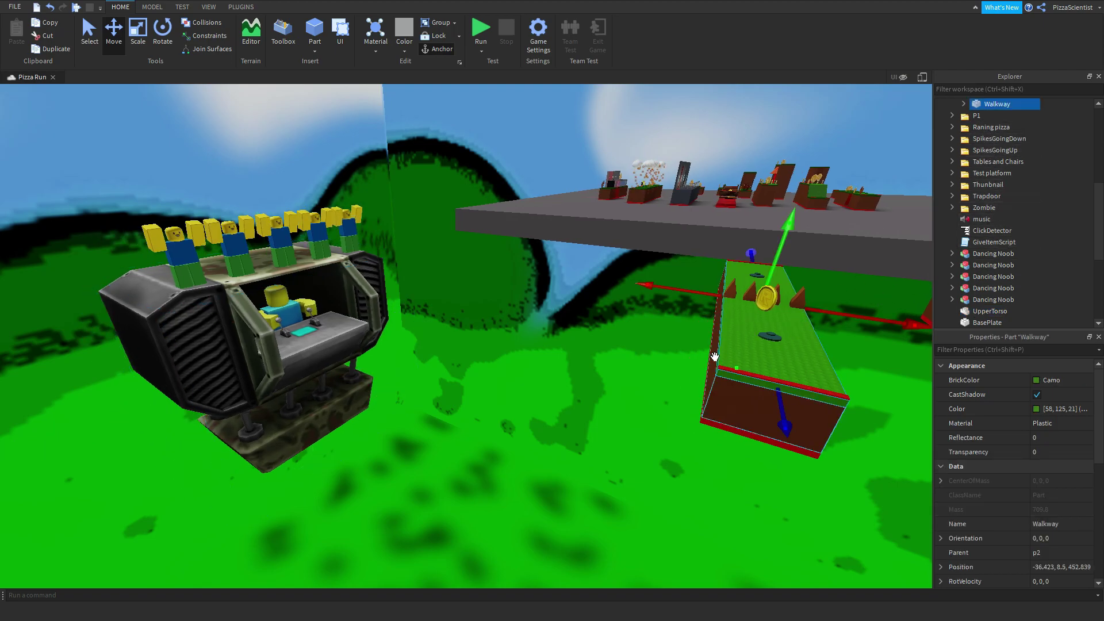
{"action": "left_click", "coordinate": [660, 361]}
{"action": "scroll", "coordinate": [994, 150], "scroll_direction": "up", "scroll_amount": 5}
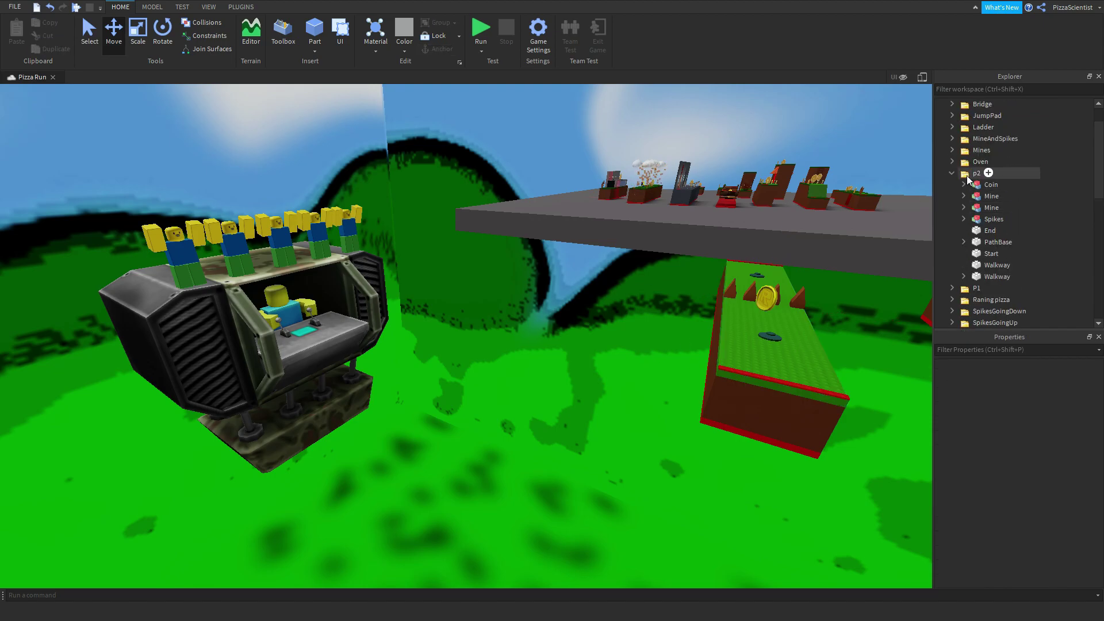
{"action": "left_click", "coordinate": [975, 174]}
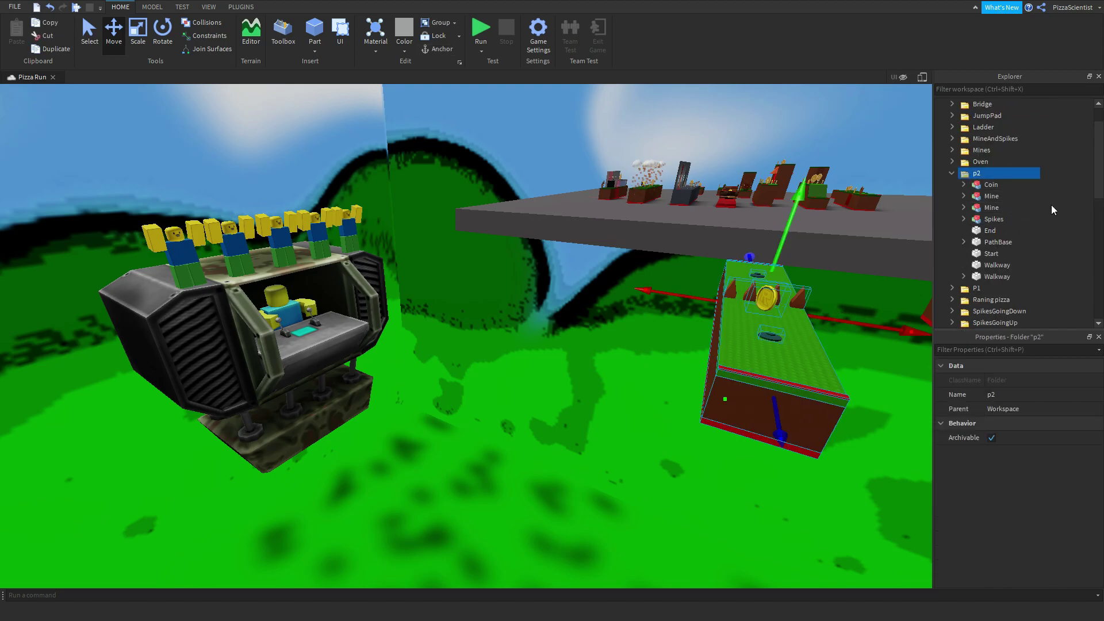
{"action": "left_click", "coordinate": [322, 327]}
{"action": "scroll", "coordinate": [948, 243], "scroll_direction": "down", "scroll_amount": 1}
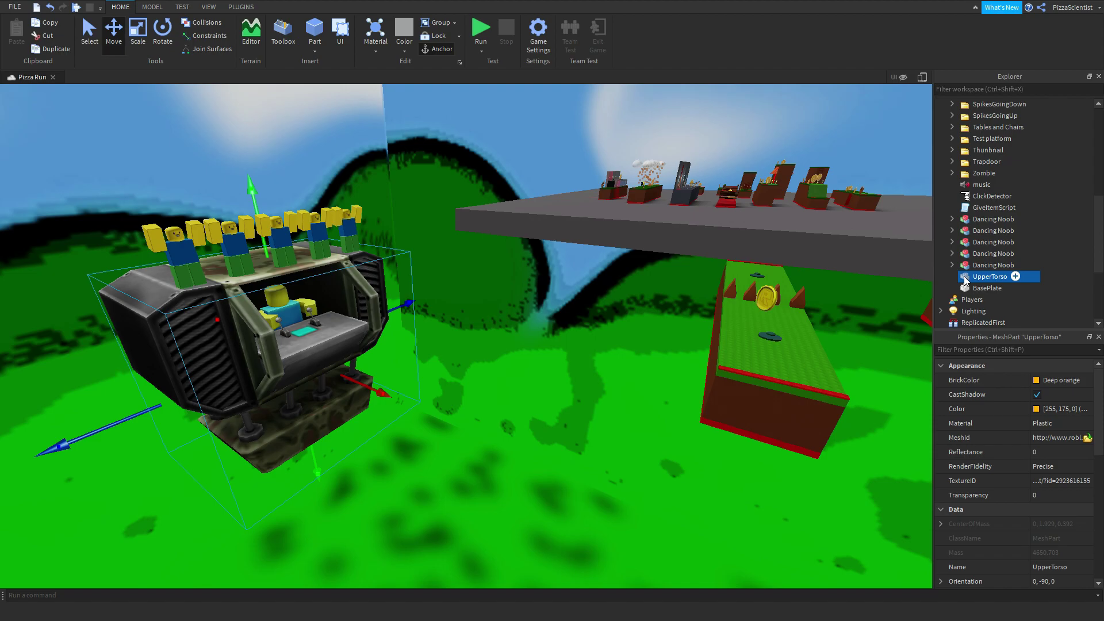
{"action": "left_click_drag", "start_coordinate": [965, 280], "coordinate": [971, 174]}
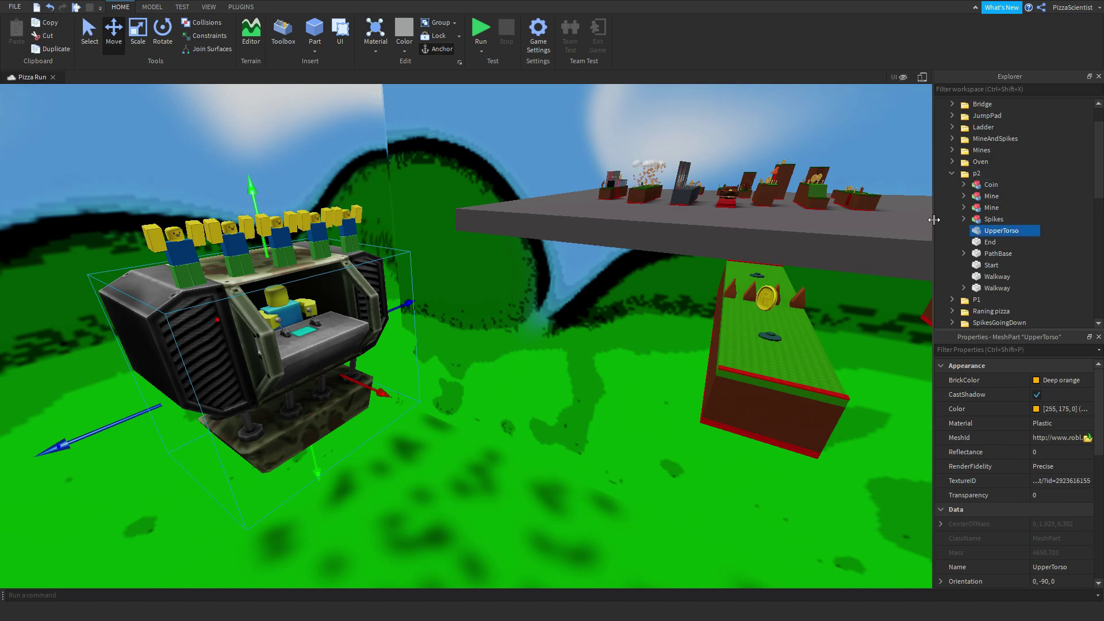
{"action": "left_click", "coordinate": [967, 175]}
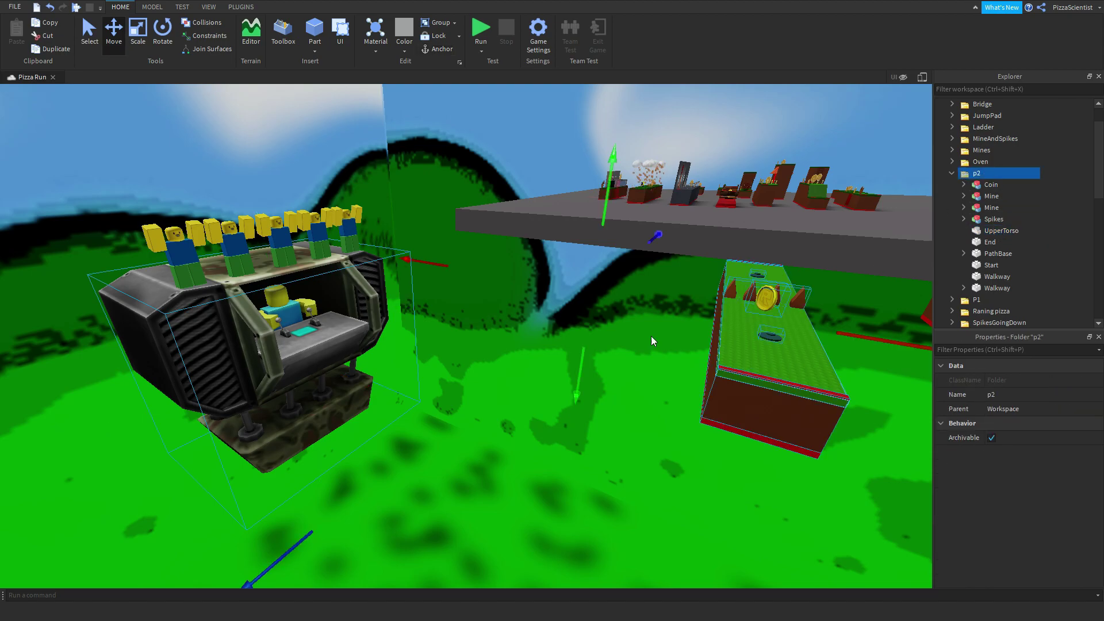
Move the UpperTorso booth mesh away from the dancing noobs to the p2 platform, beside the row of spikes.
{"action": "left_click", "coordinate": [319, 343]}
{"action": "left_click", "coordinate": [465, 374]}
{"action": "left_click", "coordinate": [357, 370]}
{"action": "left_click_drag", "start_coordinate": [404, 396], "coordinate": [575, 439]}
{"action": "scroll", "coordinate": [578, 446], "scroll_direction": "down", "scroll_amount": 3}
{"action": "scroll", "coordinate": [543, 396], "scroll_direction": "up", "scroll_amount": 3}
{"action": "right_click_drag", "start_coordinate": [543, 396], "coordinate": [577, 403]}
{"action": "key", "text": "d"}
{"action": "left_click_drag", "start_coordinate": [576, 403], "coordinate": [634, 362]}
{"action": "key", "text": "a"}
{"action": "right_click_drag", "start_coordinate": [567, 426], "coordinate": [506, 374]}
{"action": "left_click_drag", "start_coordinate": [473, 301], "coordinate": [460, 236]}
{"action": "scroll", "coordinate": [518, 328], "scroll_direction": "up", "scroll_amount": 2}
{"action": "right_click_drag", "start_coordinate": [518, 327], "coordinate": [550, 358]}
{"action": "left_click_drag", "start_coordinate": [552, 348], "coordinate": [463, 359]}
{"action": "key", "text": "d"}
{"action": "right_click_drag", "start_coordinate": [521, 380], "coordinate": [522, 381]}
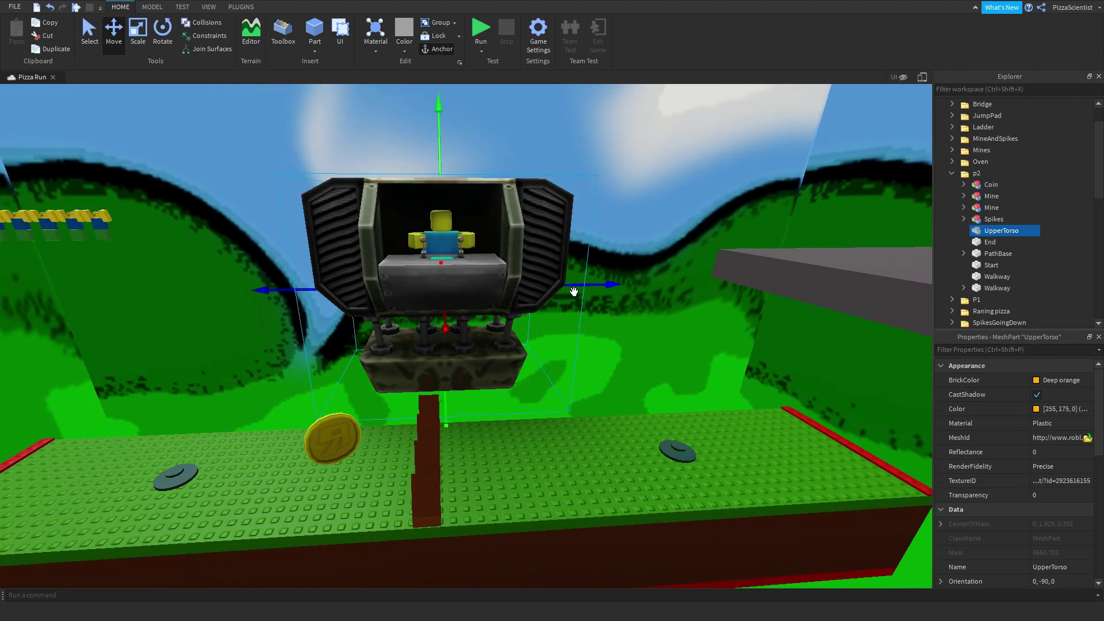
Shift the UpperTorso booth mesh slightly along the p2 platform to line it up with the spikes, and deselect it.
{"action": "left_click_drag", "start_coordinate": [571, 288], "coordinate": [598, 290]}
{"action": "left_click", "coordinate": [594, 324]}
{"action": "scroll", "coordinate": [570, 339], "scroll_direction": "down", "scroll_amount": 2}
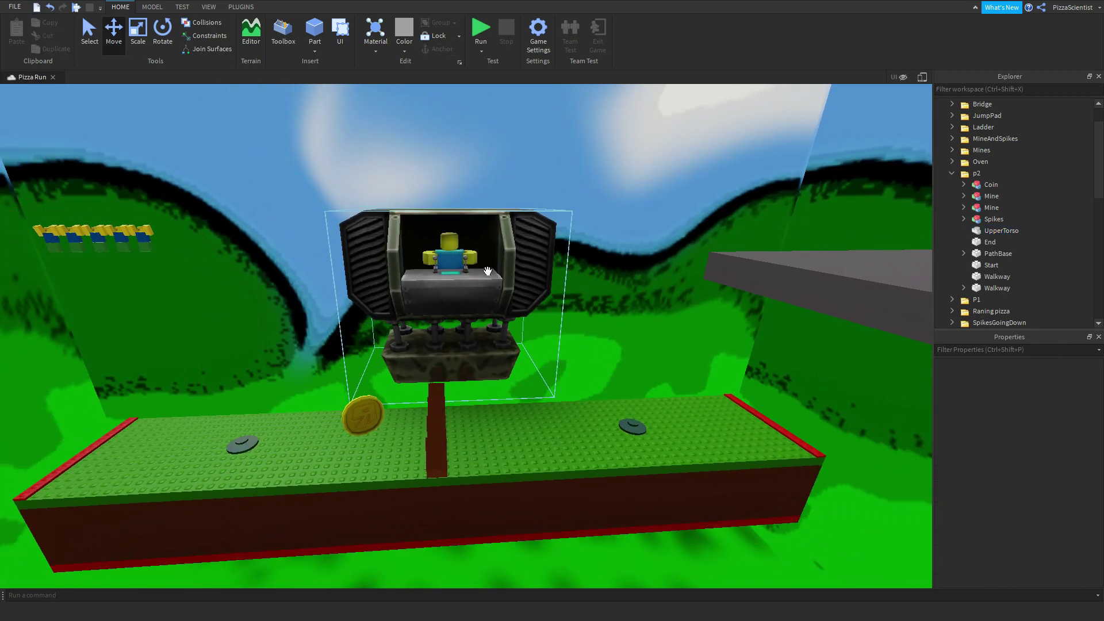
Select all five Dancing Noob models and place them inside the p2 folder.
{"action": "right_click_drag", "start_coordinate": [548, 360], "coordinate": [549, 359]}
{"action": "key", "text": "a"}
{"action": "right_click_drag", "start_coordinate": [480, 371], "coordinate": [422, 373]}
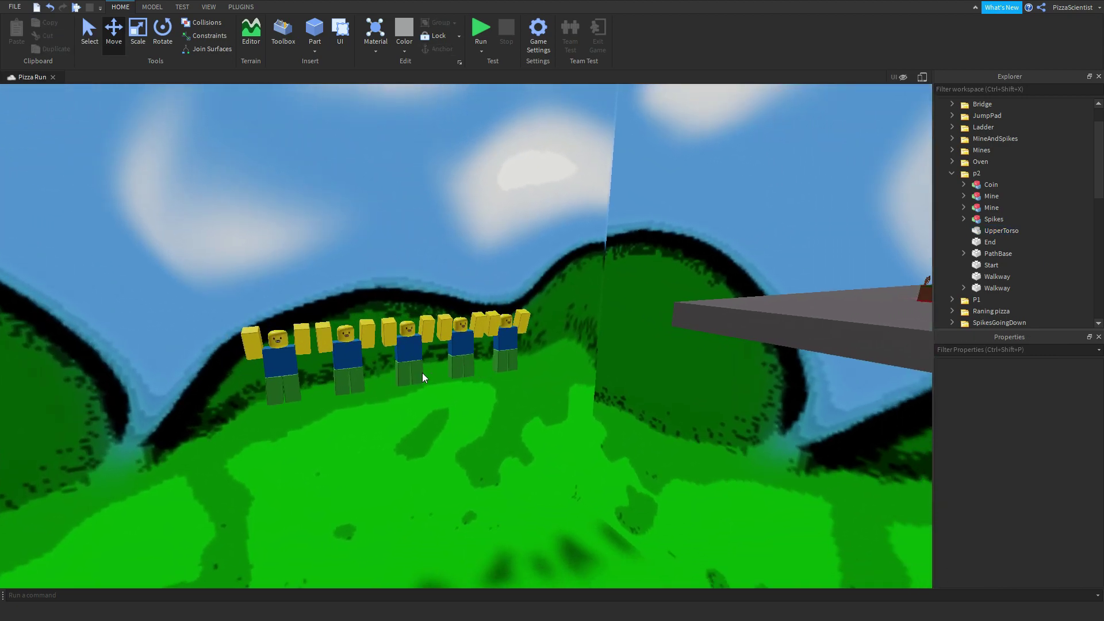
{"action": "left_click", "coordinate": [312, 367]}
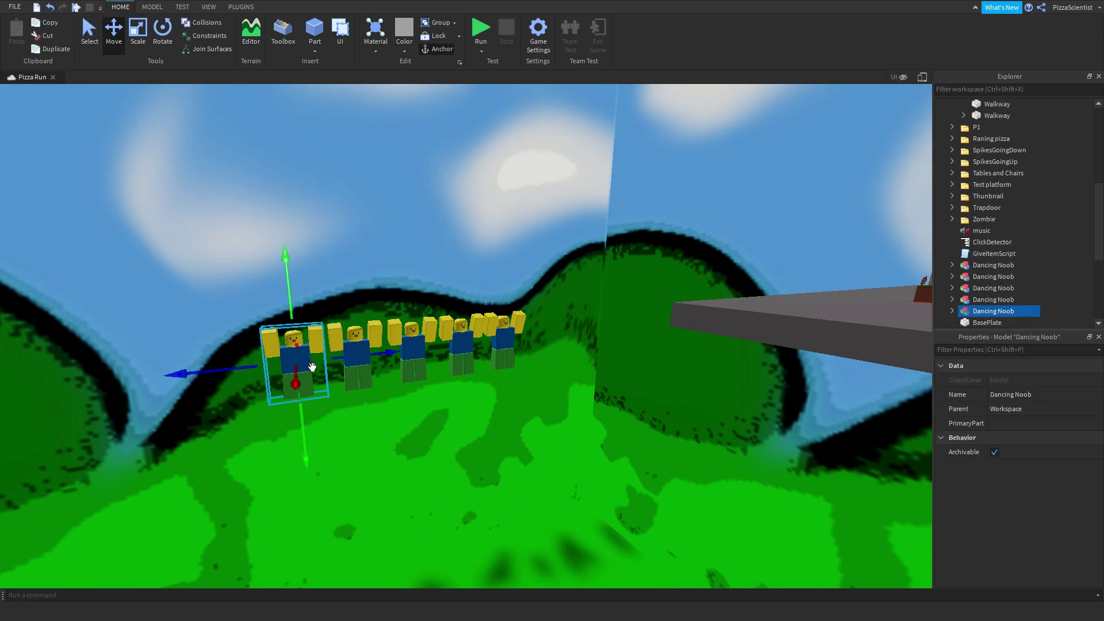
{"action": "left_click", "coordinate": [358, 373], "text": "ctrl"}
{"action": "left_click", "coordinate": [408, 372], "text": "ctrl"}
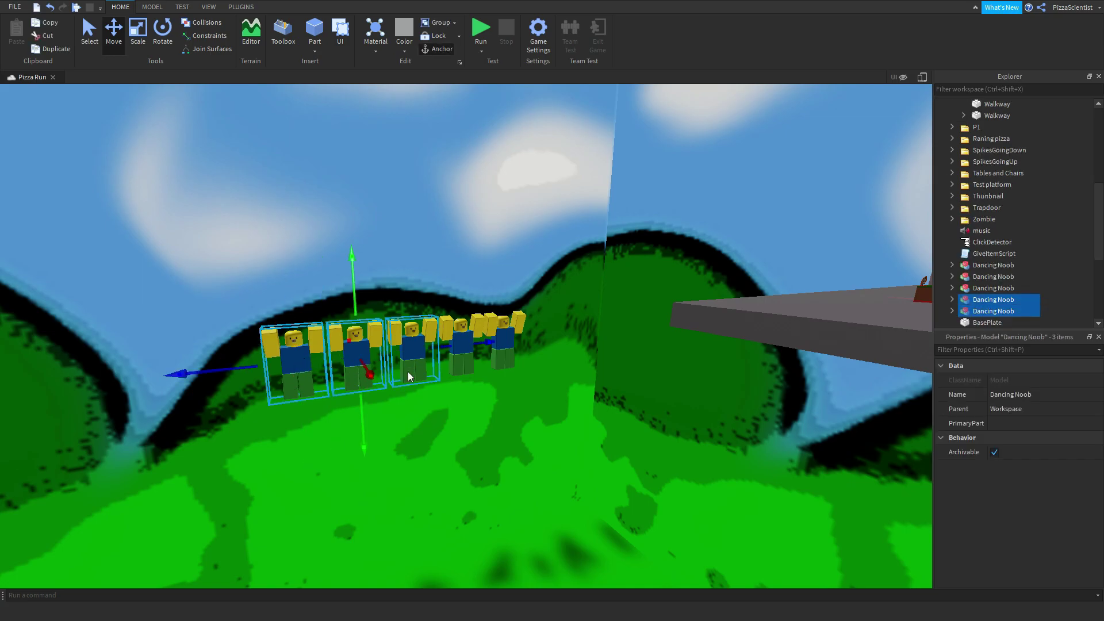
{"action": "left_click", "coordinate": [460, 366], "text": "ctrl"}
{"action": "left_click", "coordinate": [495, 369], "text": "ctrl"}
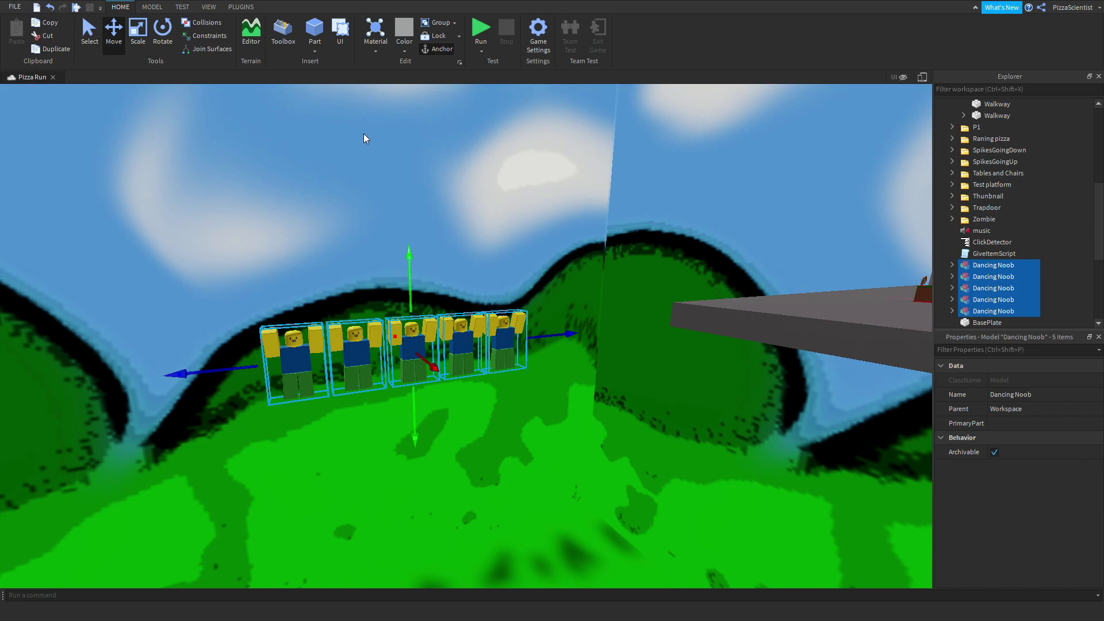
{"action": "left_click", "coordinate": [95, 42]}
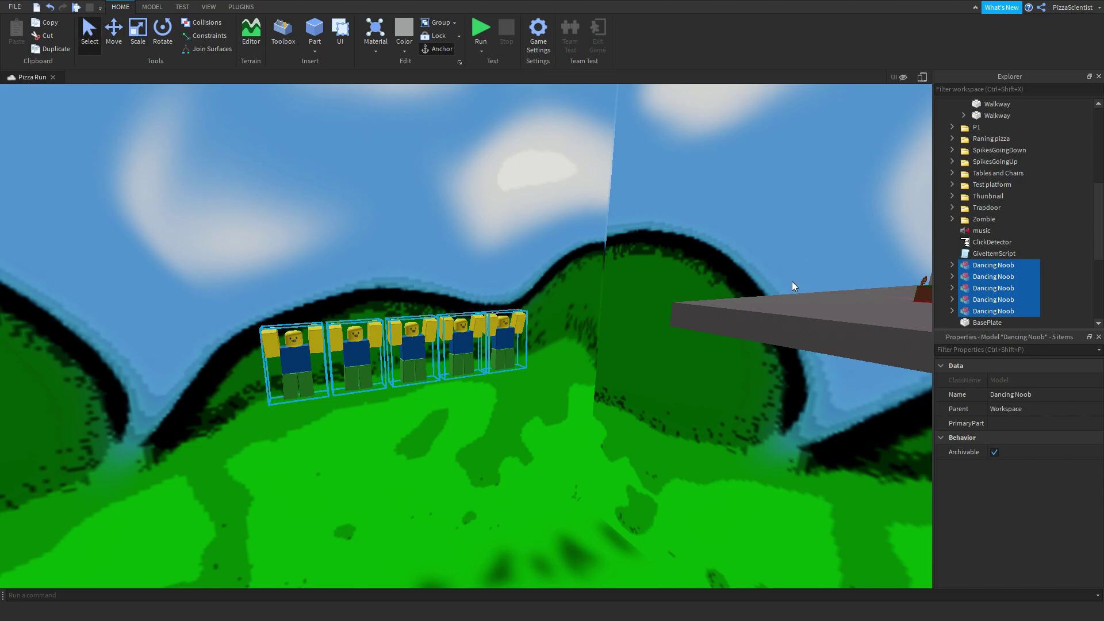
{"action": "left_click_drag", "start_coordinate": [964, 266], "coordinate": [970, 175]}
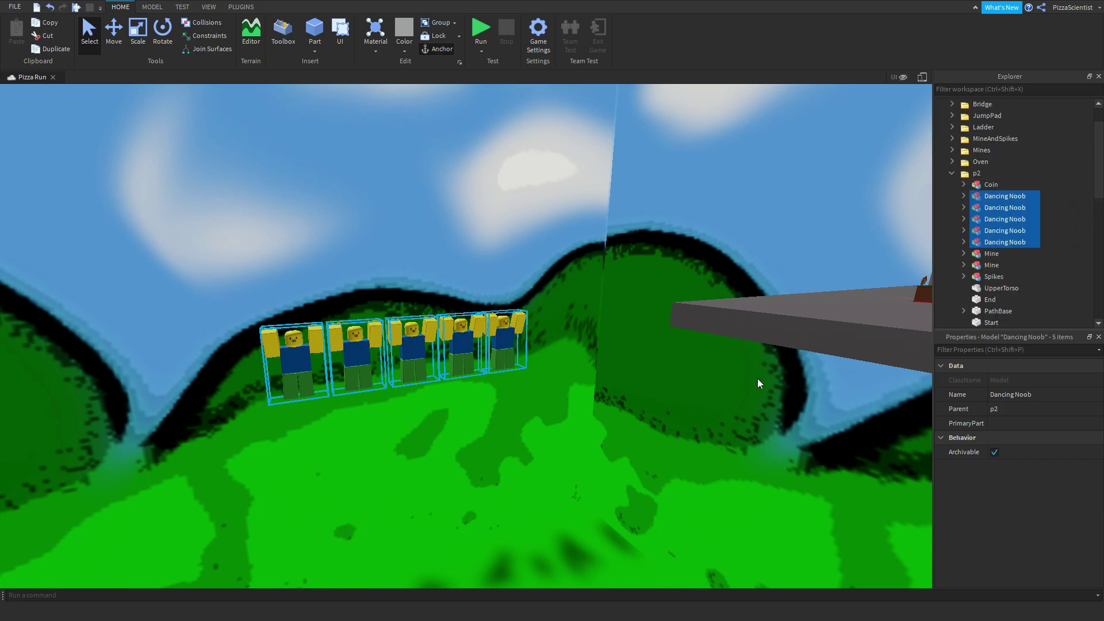
Move the five dancing noobs across to the p2 platform, in front of the booth mesh.
{"action": "right_click_drag", "start_coordinate": [757, 379], "coordinate": [795, 372]}
{"action": "scroll", "coordinate": [796, 372], "scroll_direction": "down", "scroll_amount": 5}
{"action": "left_click", "coordinate": [116, 40]}
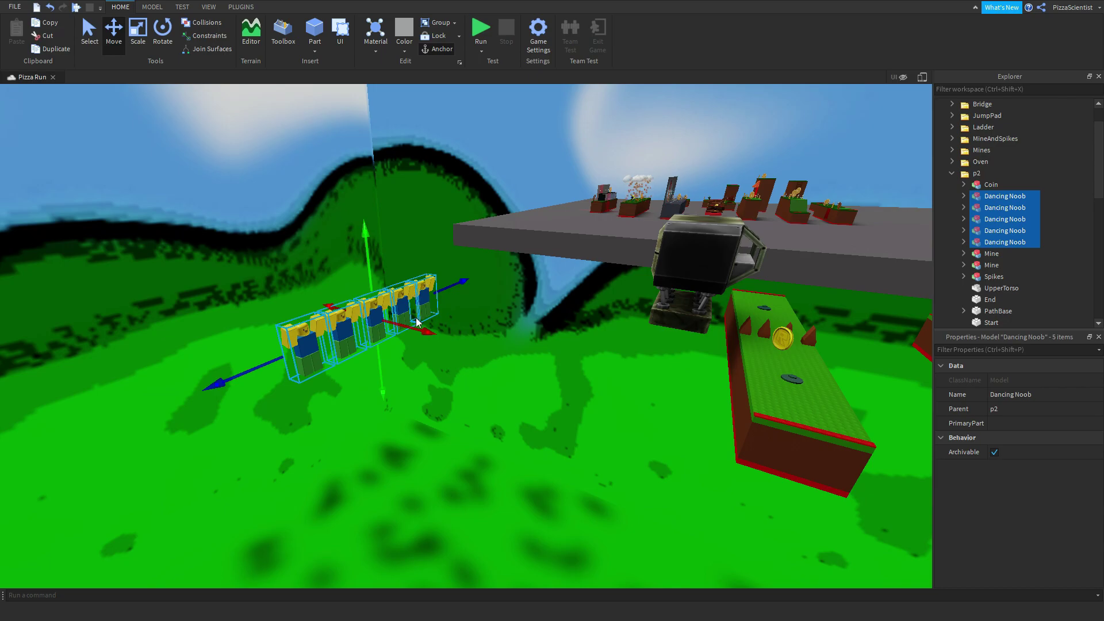
{"action": "left_click_drag", "start_coordinate": [426, 331], "coordinate": [488, 362]}
{"action": "key", "text": "d"}
{"action": "right_click_drag", "start_coordinate": [487, 360], "coordinate": [489, 363]}
{"action": "left_click_drag", "start_coordinate": [489, 362], "coordinate": [489, 362]}
{"action": "right_click_drag", "start_coordinate": [488, 362], "coordinate": [490, 362]}
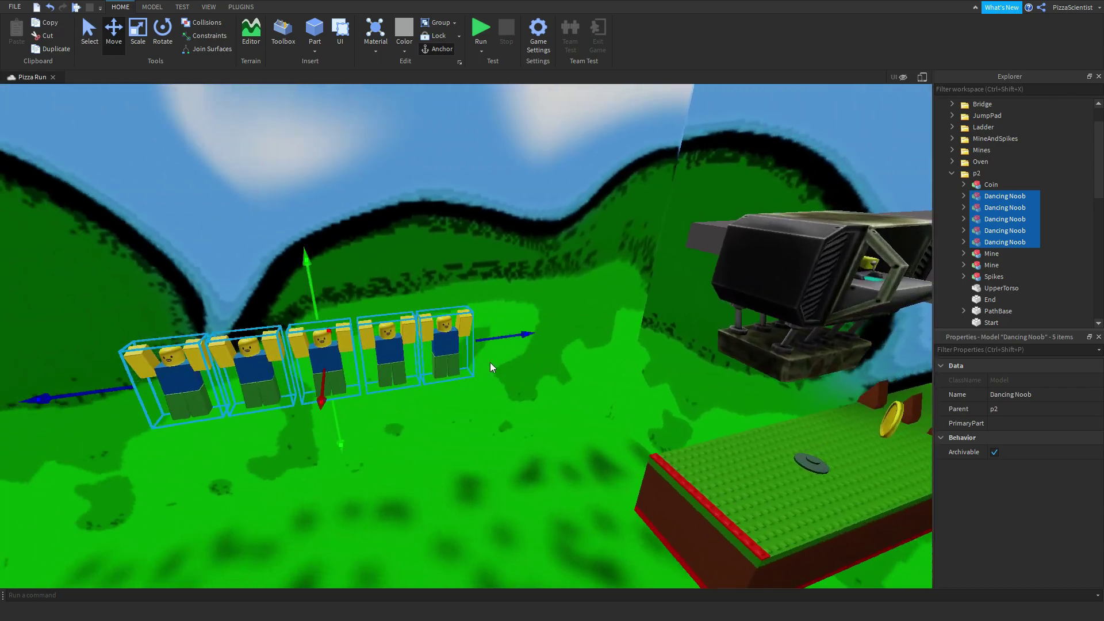
{"action": "right_click_drag", "start_coordinate": [490, 362], "coordinate": [491, 362]}
{"action": "key", "text": "d"}
{"action": "left_click_drag", "start_coordinate": [507, 340], "coordinate": [601, 350]}
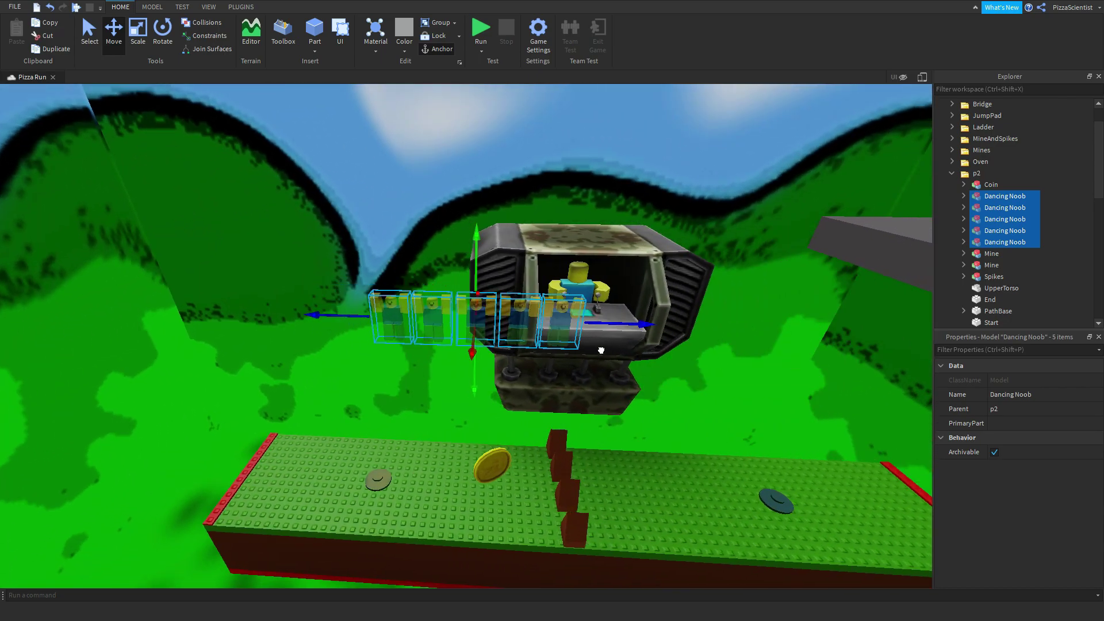
Raise the five dancing noobs onto the booth's roof, centre them in a row there, and deselect them.
{"action": "right_click_drag", "start_coordinate": [601, 350], "coordinate": [478, 321]}
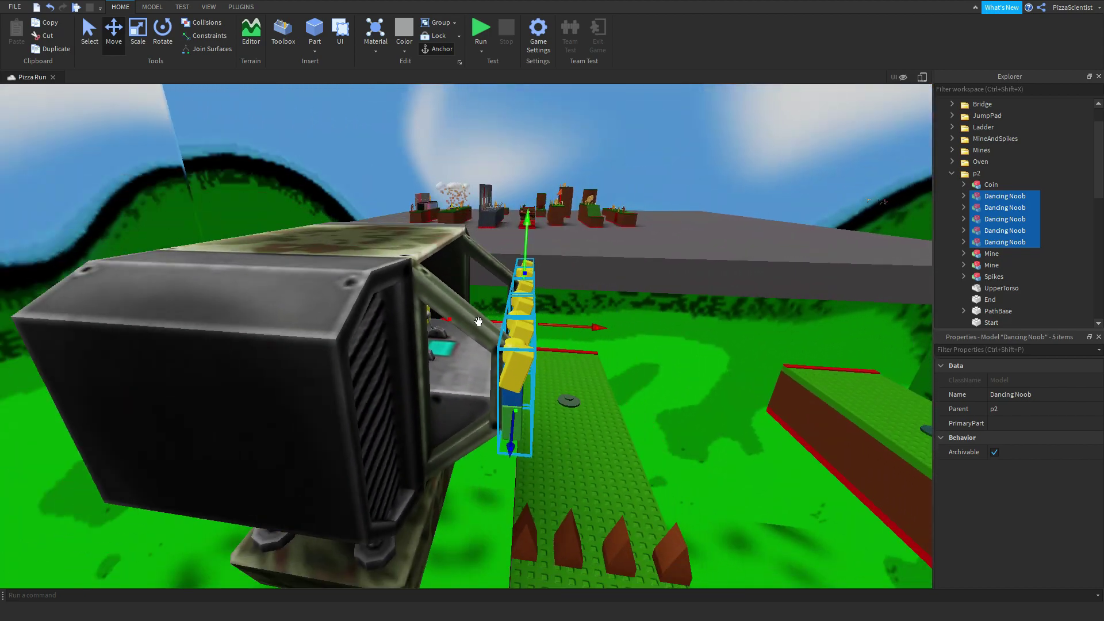
{"action": "left_click_drag", "start_coordinate": [414, 226], "coordinate": [419, 226]}
{"action": "right_click_drag", "start_coordinate": [415, 226], "coordinate": [419, 226]}
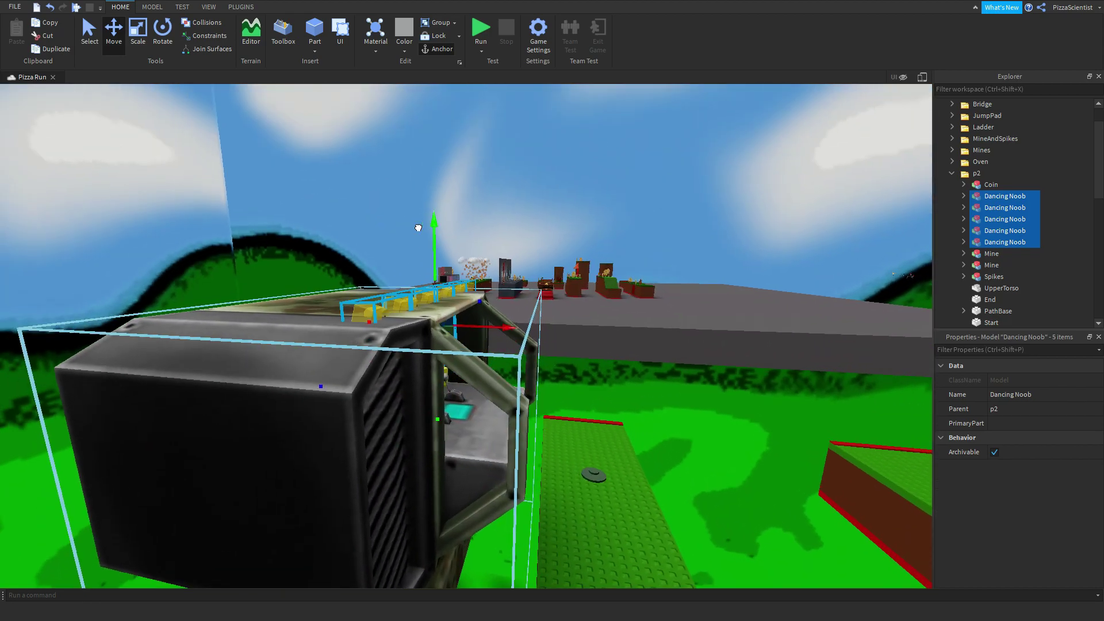
{"action": "left_click_drag", "start_coordinate": [420, 227], "coordinate": [420, 216]}
{"action": "right_click_drag", "start_coordinate": [419, 226], "coordinate": [433, 220]}
{"action": "key", "text": "d"}
{"action": "key", "text": "s"}
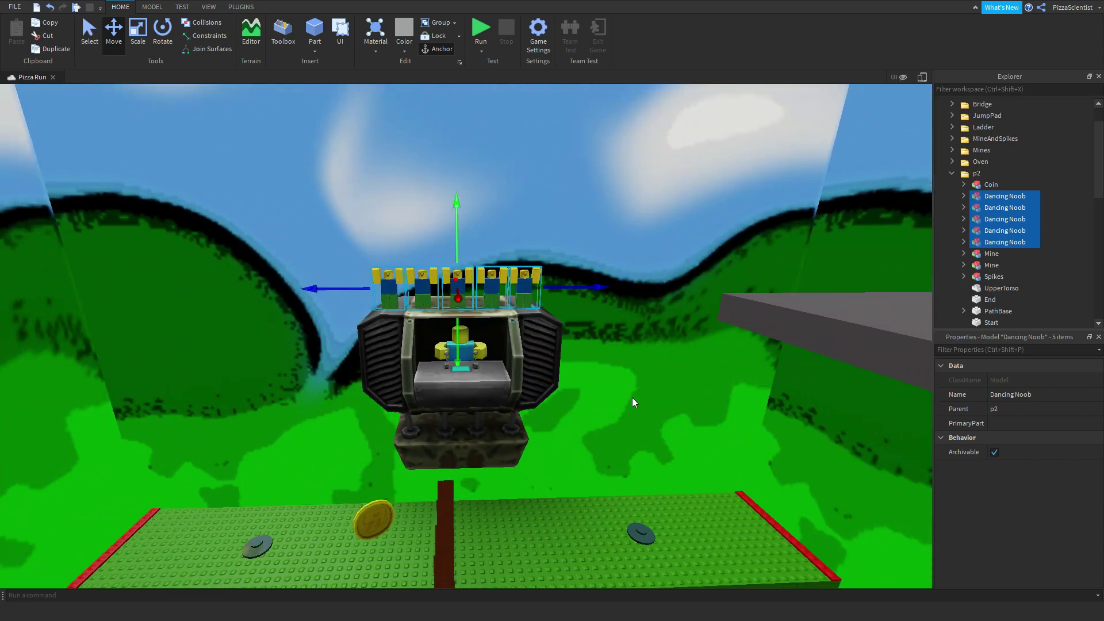
{"action": "key", "text": "s"}
{"action": "key", "text": "a"}
{"action": "right_click_drag", "start_coordinate": [633, 399], "coordinate": [611, 402]}
{"action": "left_click", "coordinate": [604, 368]}
Check the finished p2 platform with its booth and start a play test of the game.
{"action": "right_click_drag", "start_coordinate": [542, 378], "coordinate": [549, 392]}
{"action": "key", "text": "a"}
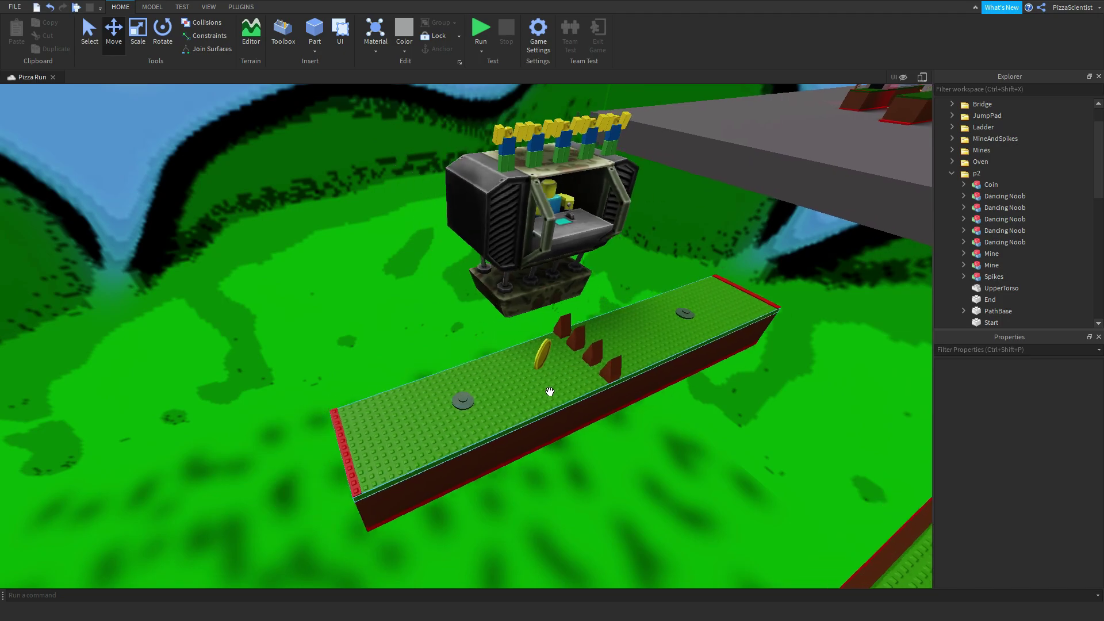
{"action": "scroll", "coordinate": [549, 392], "scroll_direction": "down", "scroll_amount": 5}
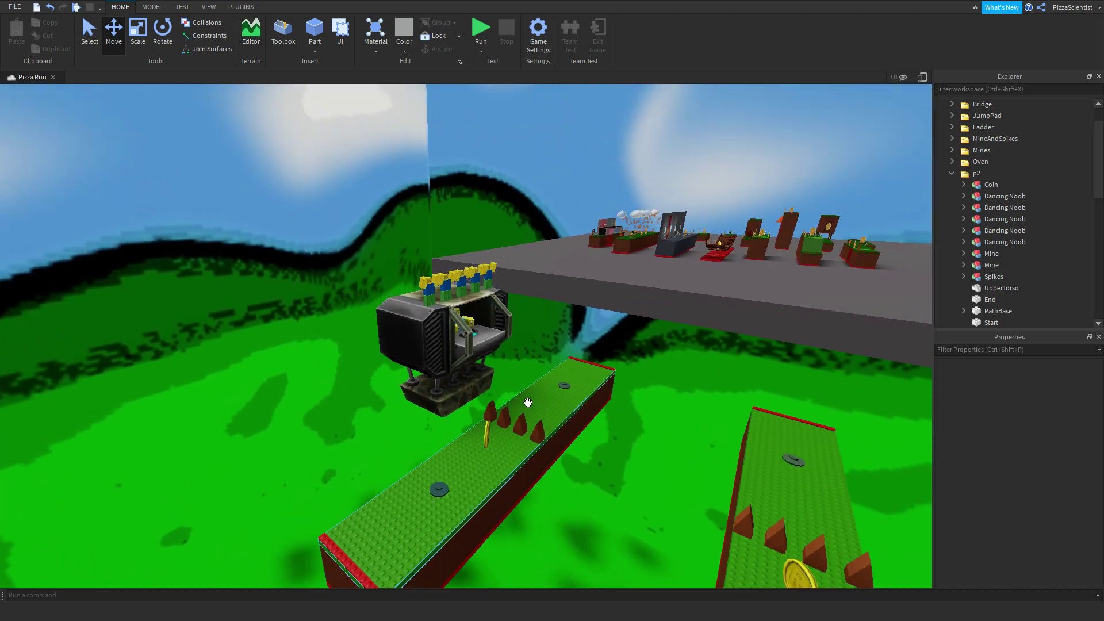
{"action": "key", "text": "F5"}
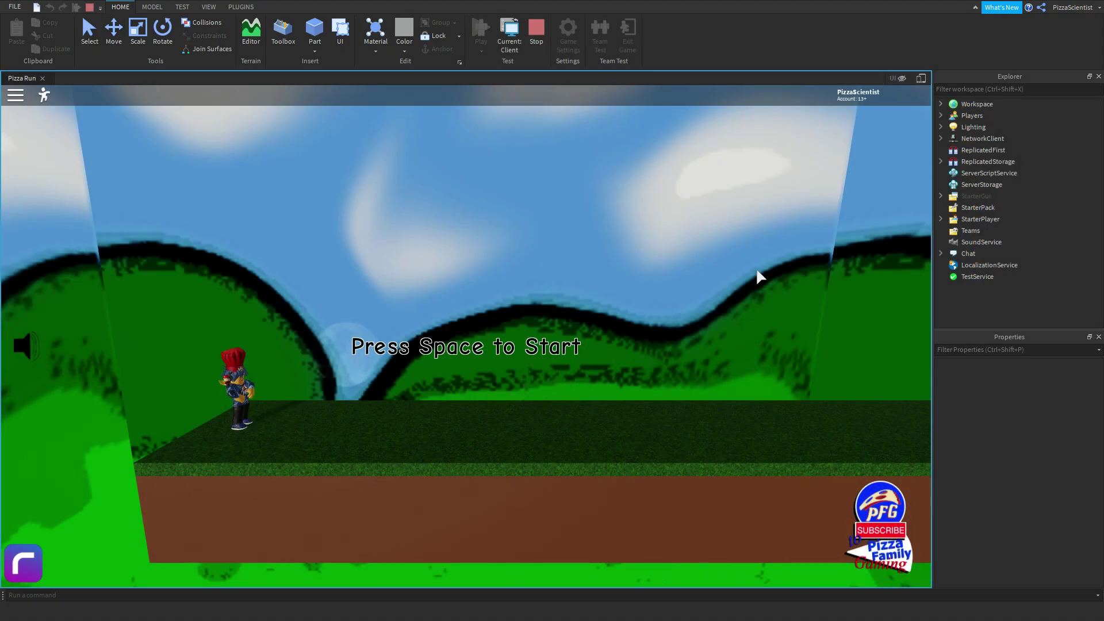